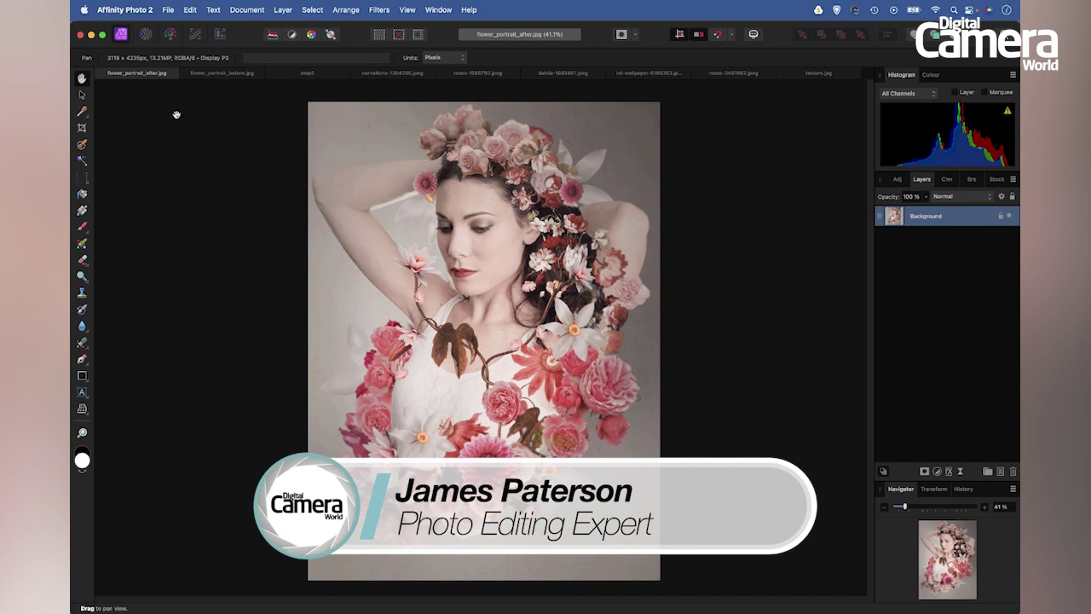
Browse the finished example and the roses, dahlia and white blossom sources, ending on flower_portrait_before.jpg.
click(223, 75)
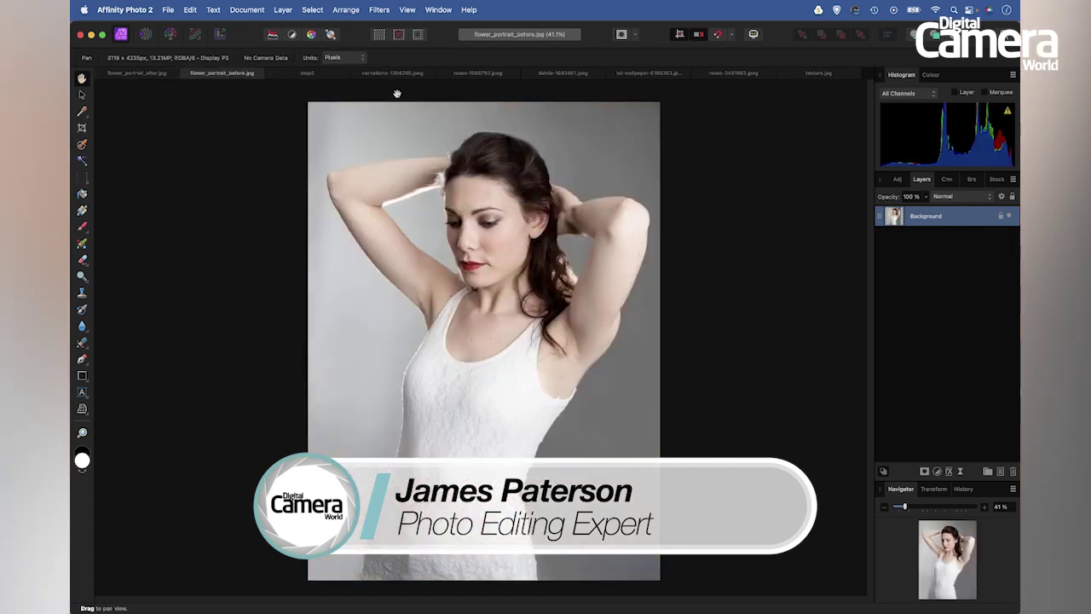
click(491, 75)
click(570, 74)
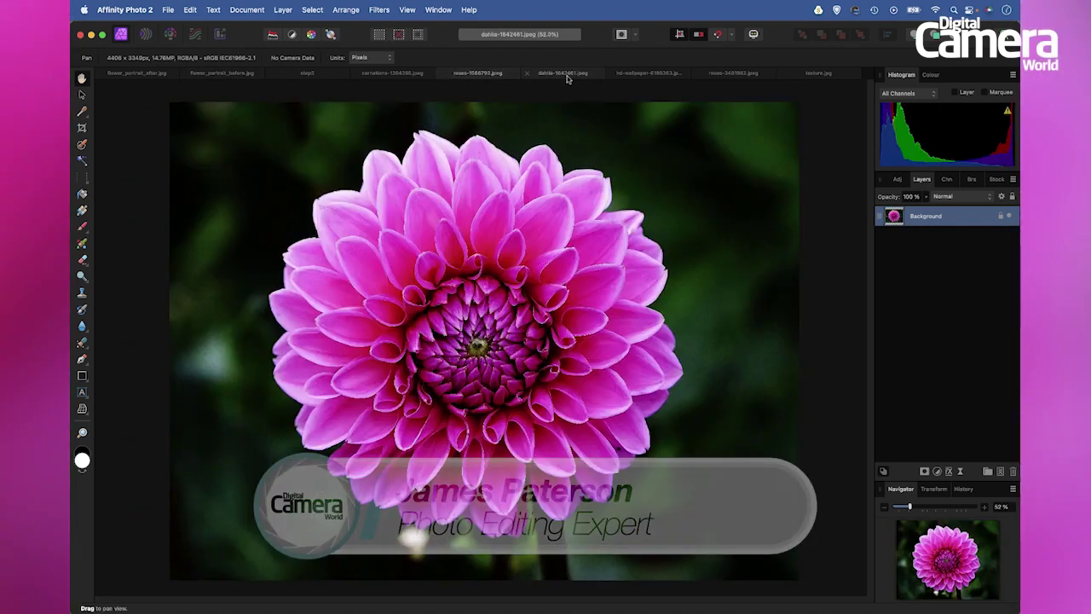
click(644, 74)
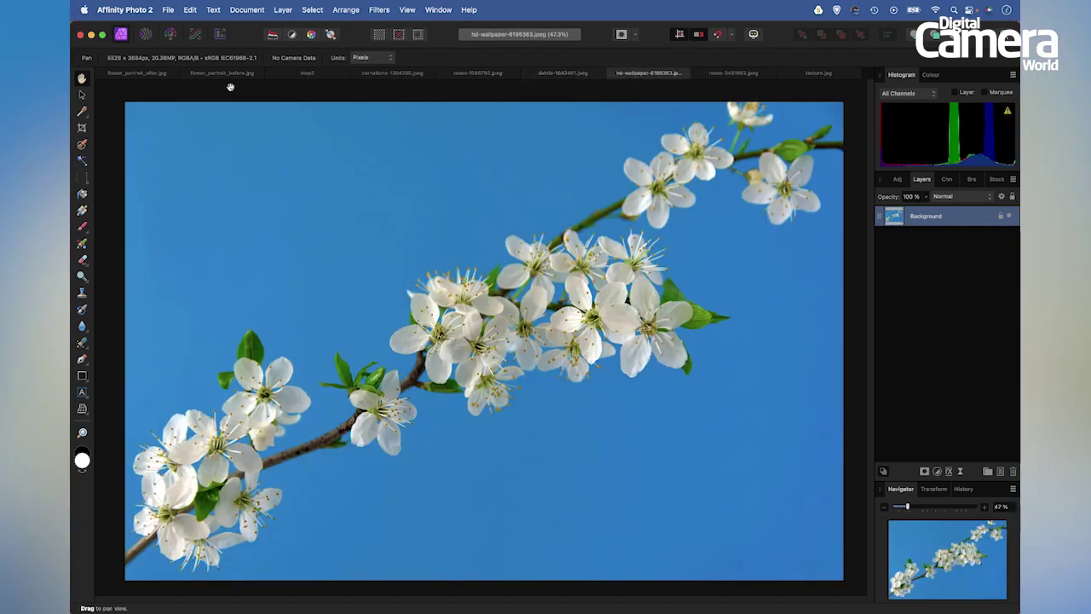
click(147, 74)
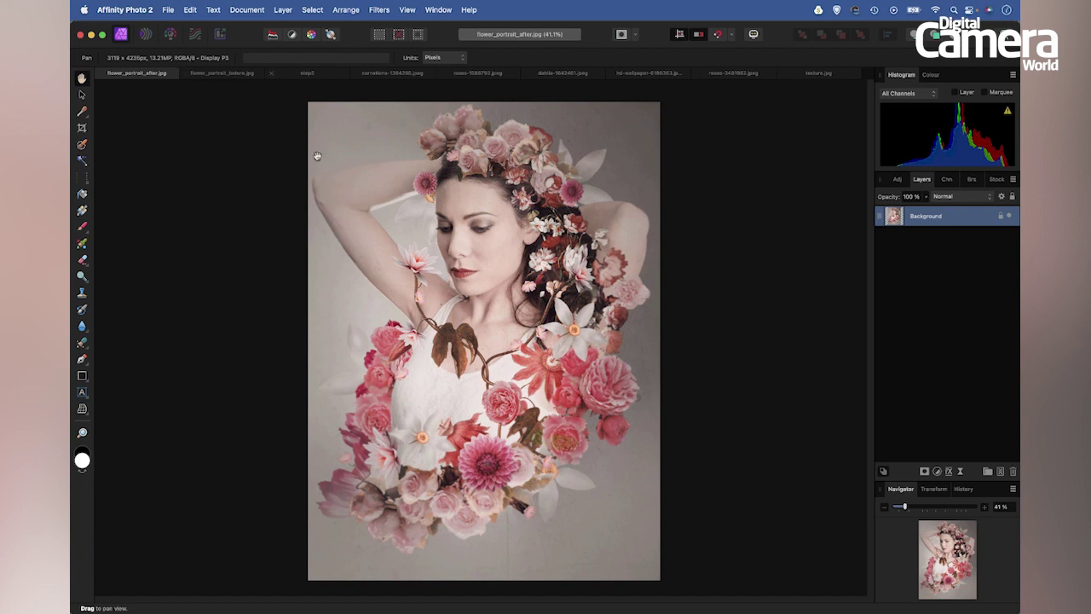
click(223, 74)
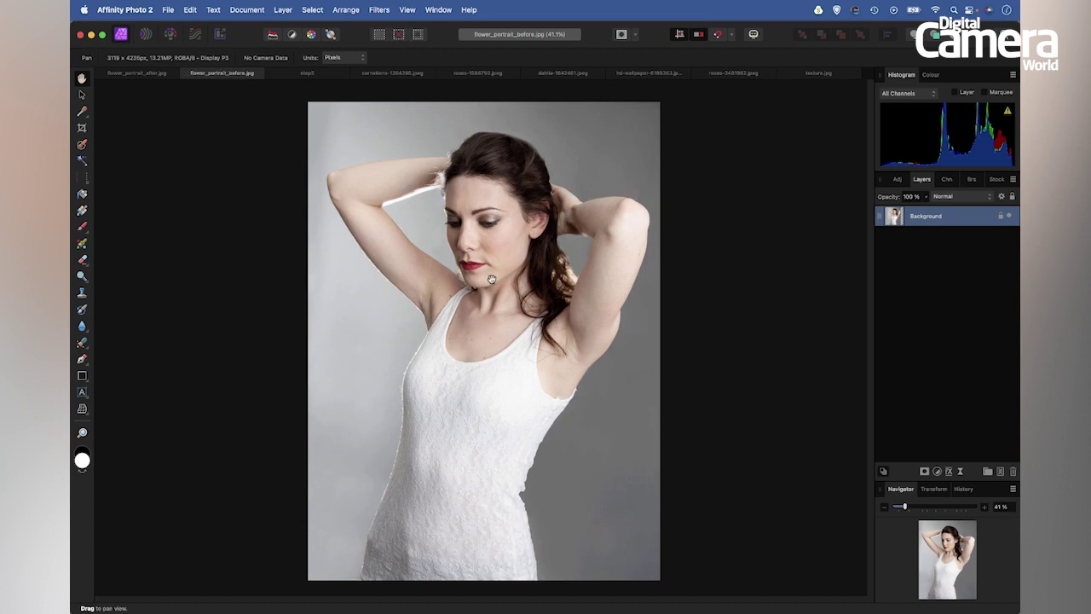
Duplicate the background layer and set up a large, low-opacity white paint brush.
key(super+j)
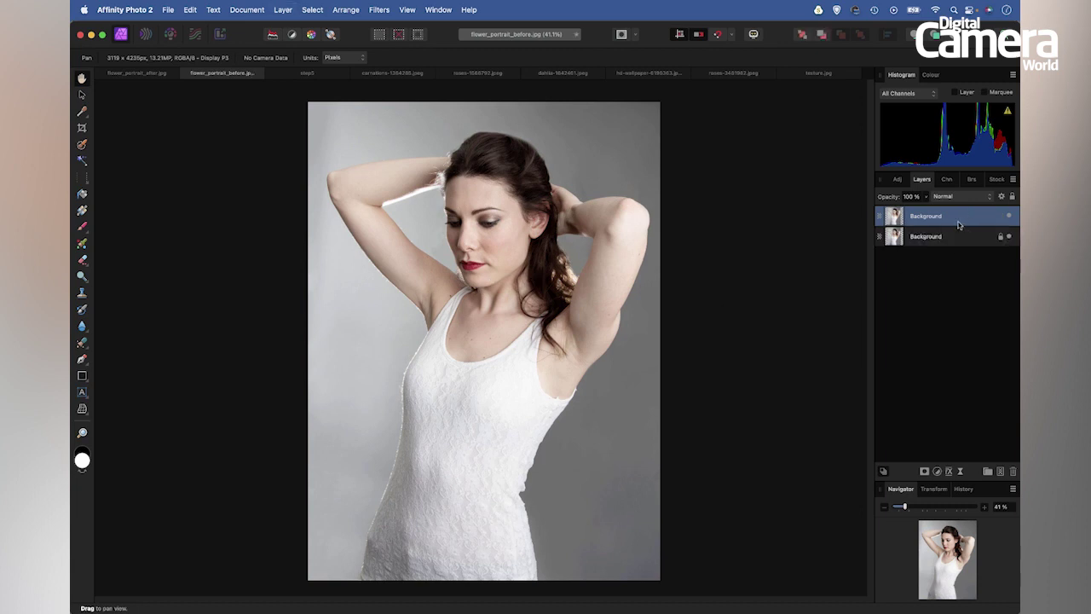
key(b)
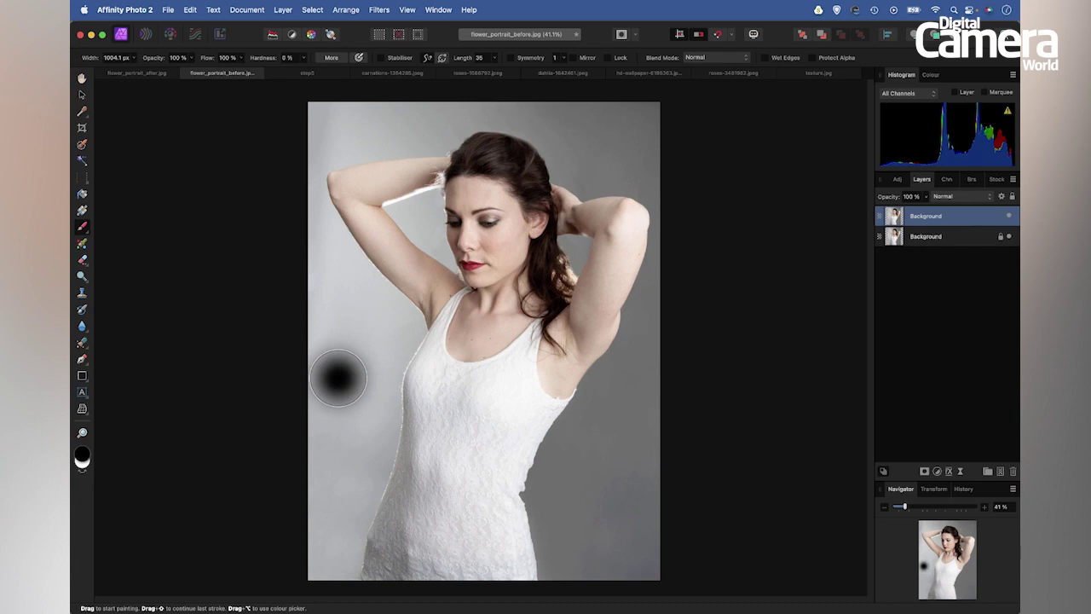
key(x)
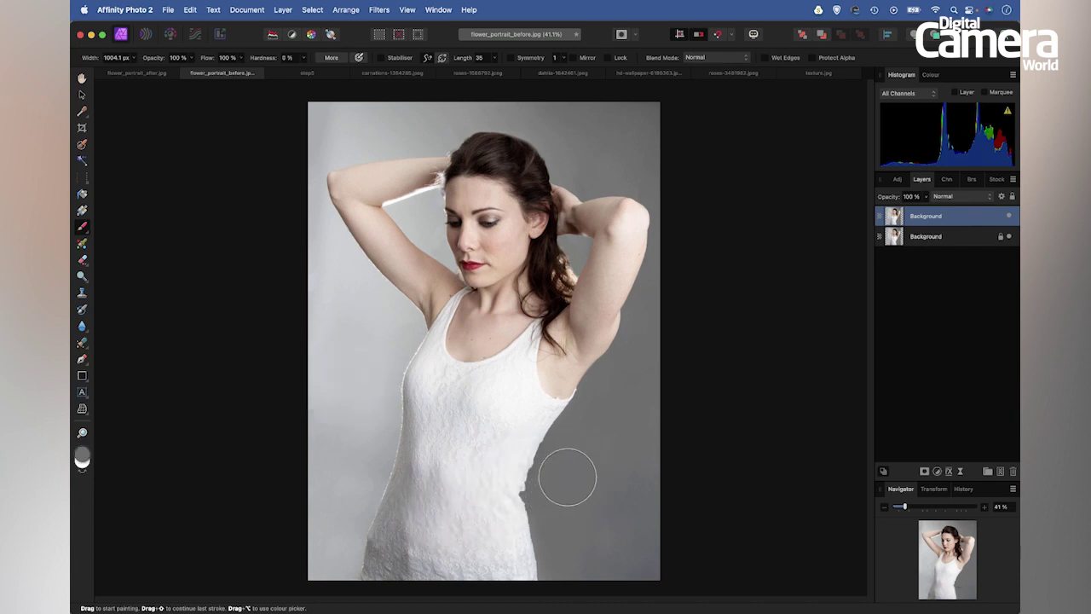
mouse_move(537, 515)
mouse_down()
mouse_move(526, 516)
mouse_move(521, 540)
mouse_move(485, 567)
mouse_move(512, 566)
mouse_move(405, 581)
mouse_move(348, 503)
mouse_move(389, 552)
mouse_move(400, 538)
mouse_move(476, 588)
mouse_move(508, 541)
mouse_move(433, 537)
mouse_move(463, 562)
mouse_move(394, 523)
mouse_move(352, 452)
mouse_move(442, 532)
mouse_move(440, 576)
mouse_up()
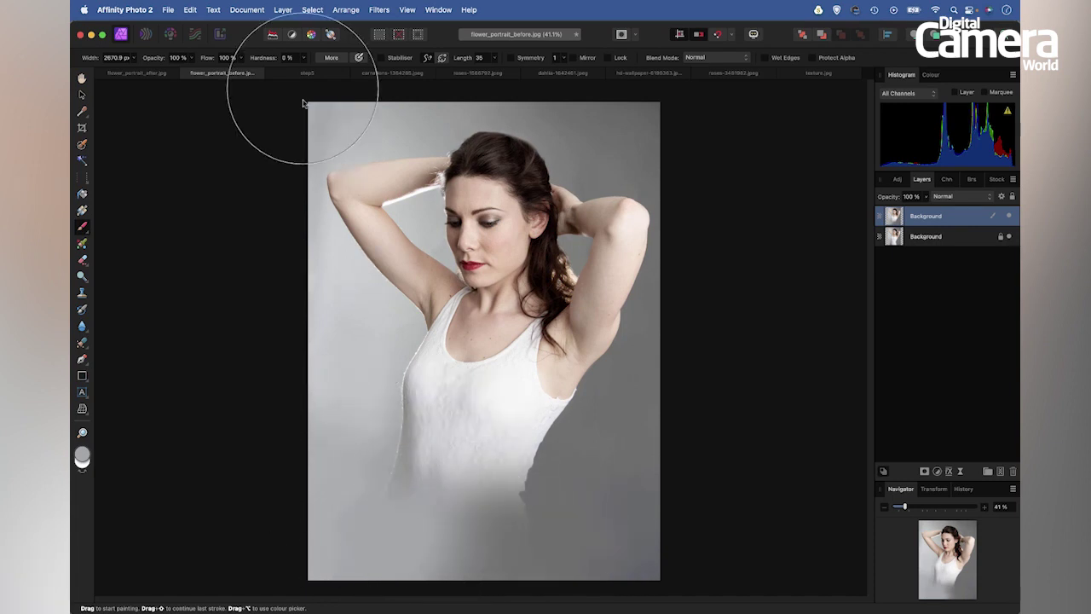
drag(156, 64, 124, 64)
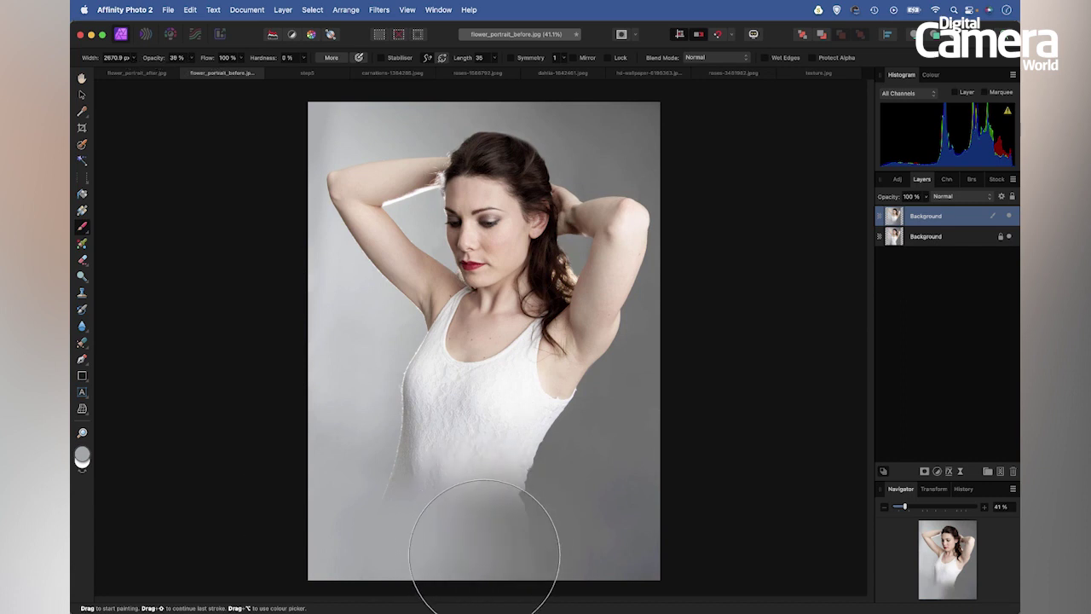
Paint white over the lower portrait, undoing the stray stroke over the hair and arm.
mouse_move(507, 546)
mouse_down()
mouse_move(304, 487)
mouse_move(443, 607)
mouse_move(486, 539)
mouse_up()
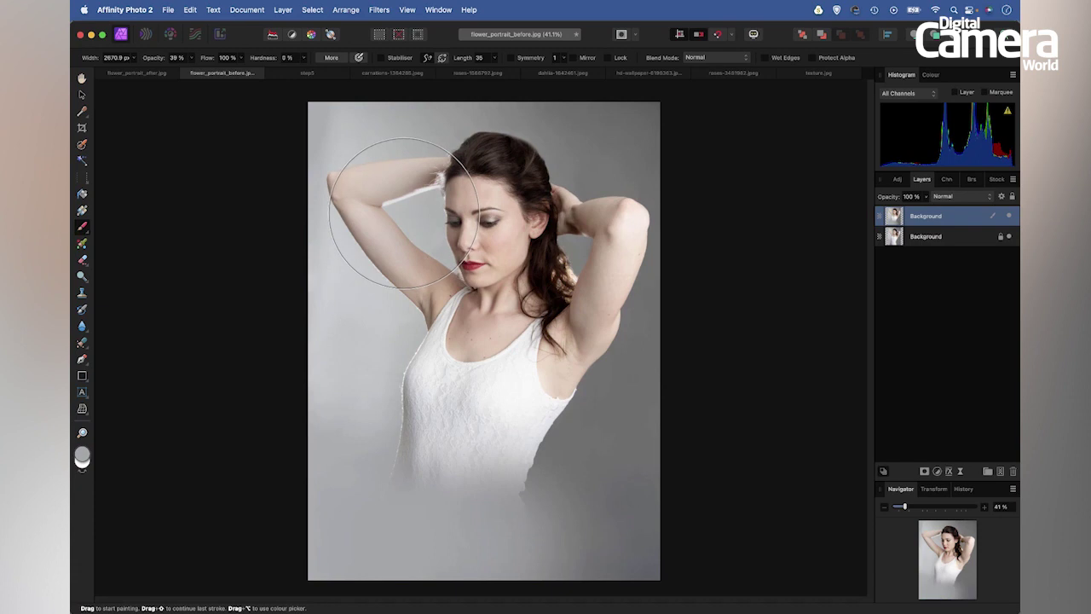
drag(364, 170, 496, 173)
key(super+z)
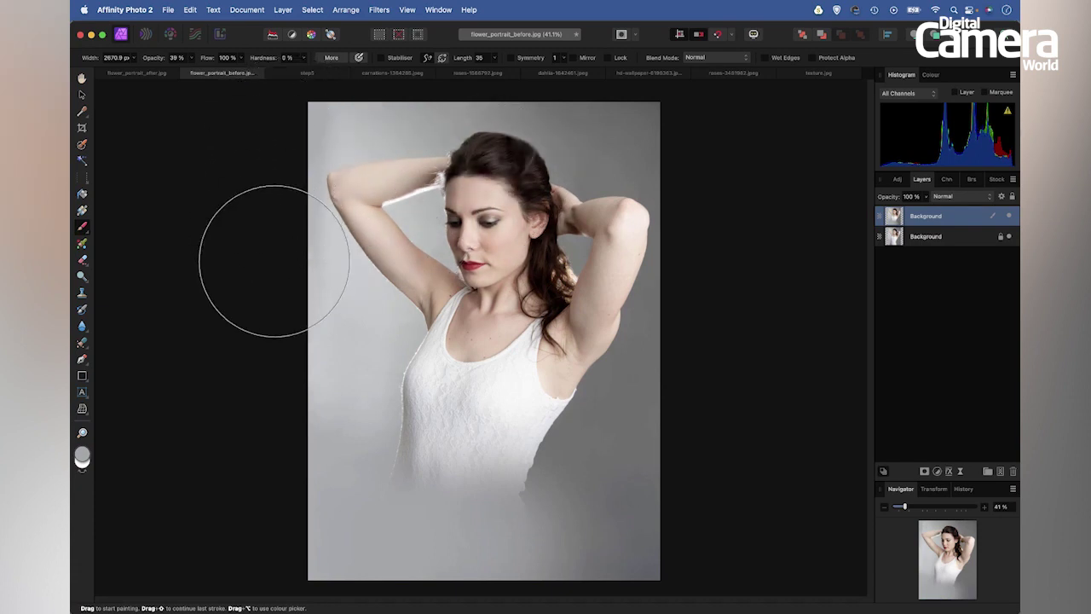
Set the Flood Select tool to 5% tolerance in Add mode.
click(82, 162)
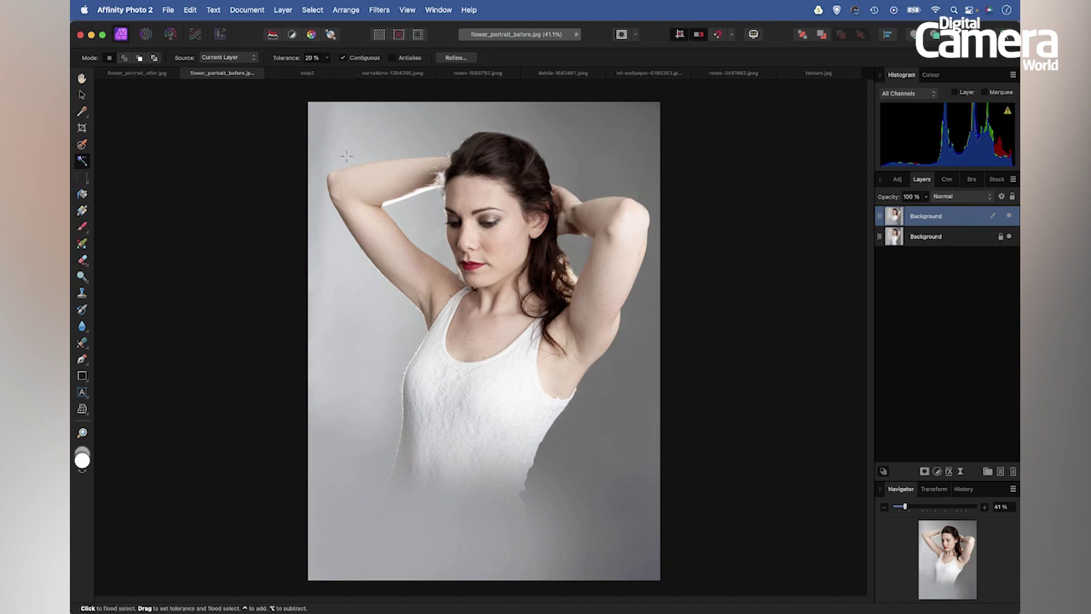
click(326, 59)
drag(325, 73, 311, 71)
click(124, 58)
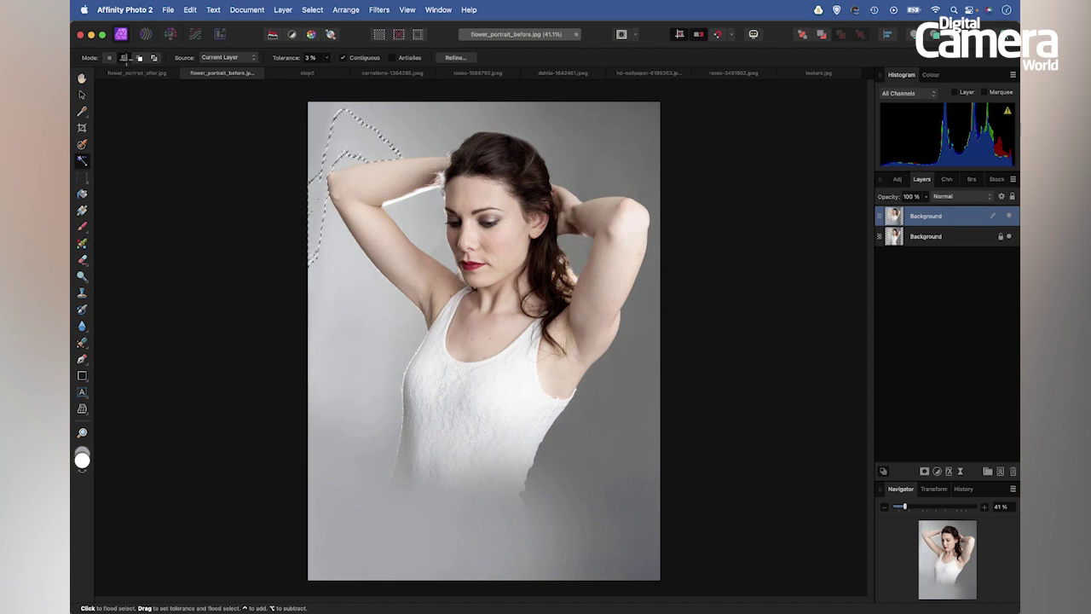
Flood-select the grey backdrop around the arm, face and head.
click(339, 130)
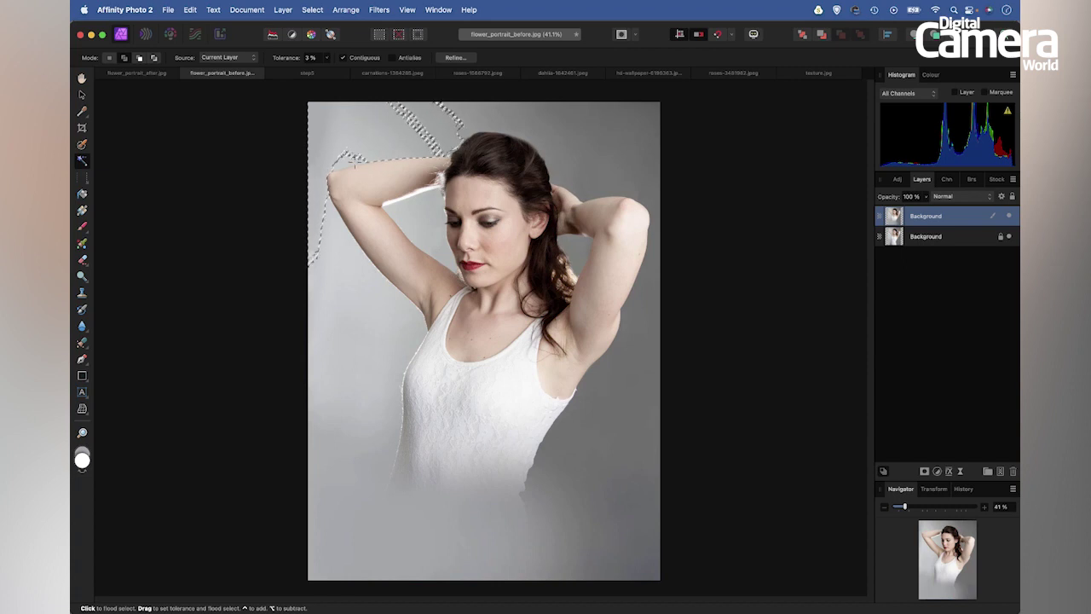
click(336, 271)
click(396, 207)
click(610, 157)
drag(610, 158, 514, 189)
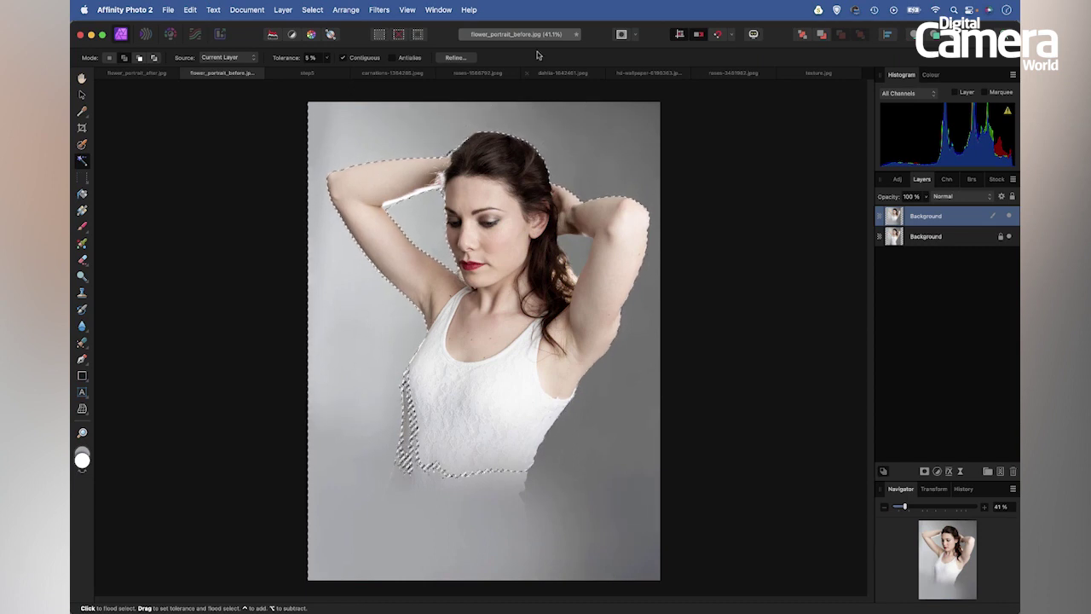
Invert the selection onto the woman and bring up the Refine Selection settings.
click(314, 10)
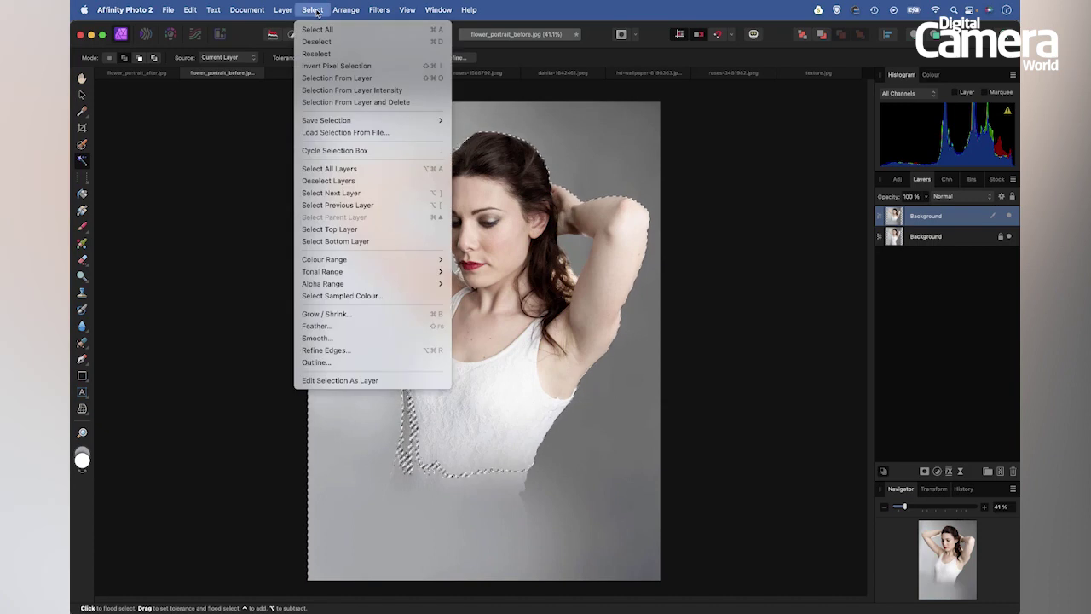
click(346, 66)
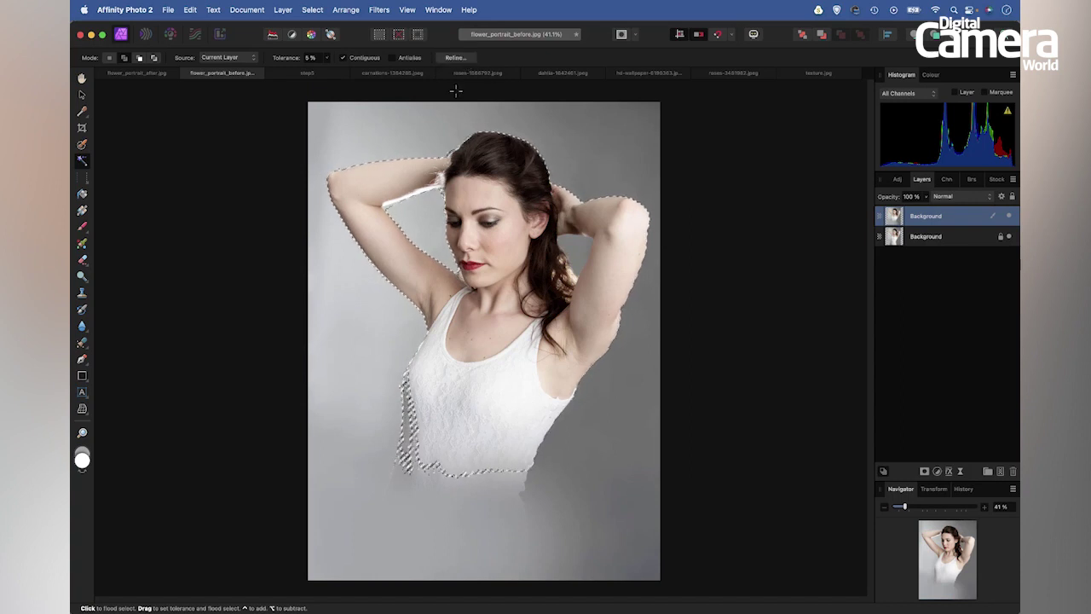
click(455, 58)
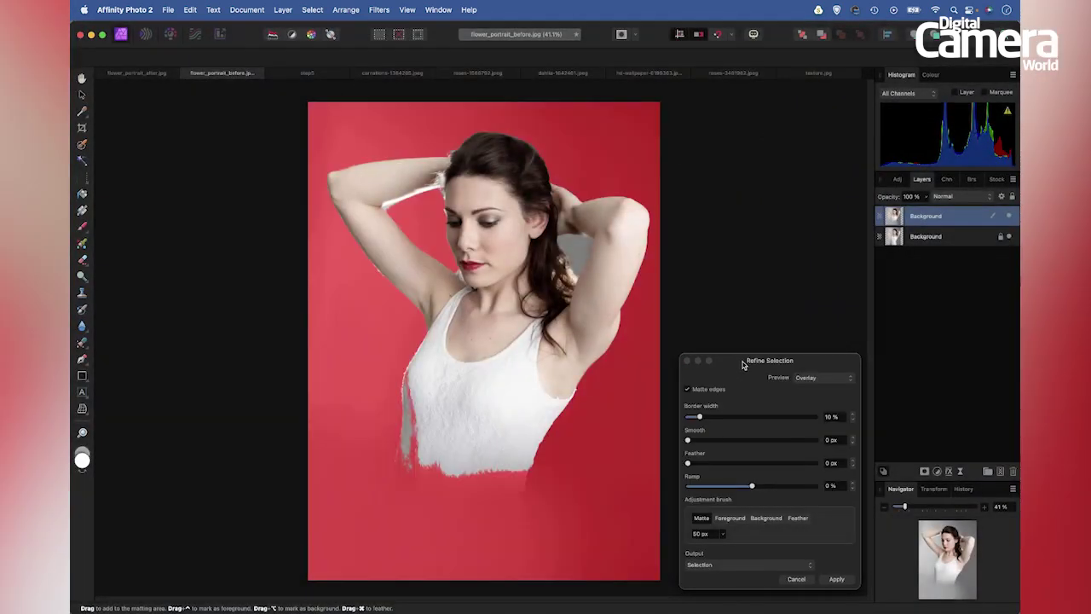
Widen the refine border, brushing backdrop near the hair as background and the ear hair as foreground.
drag(742, 364, 740, 290)
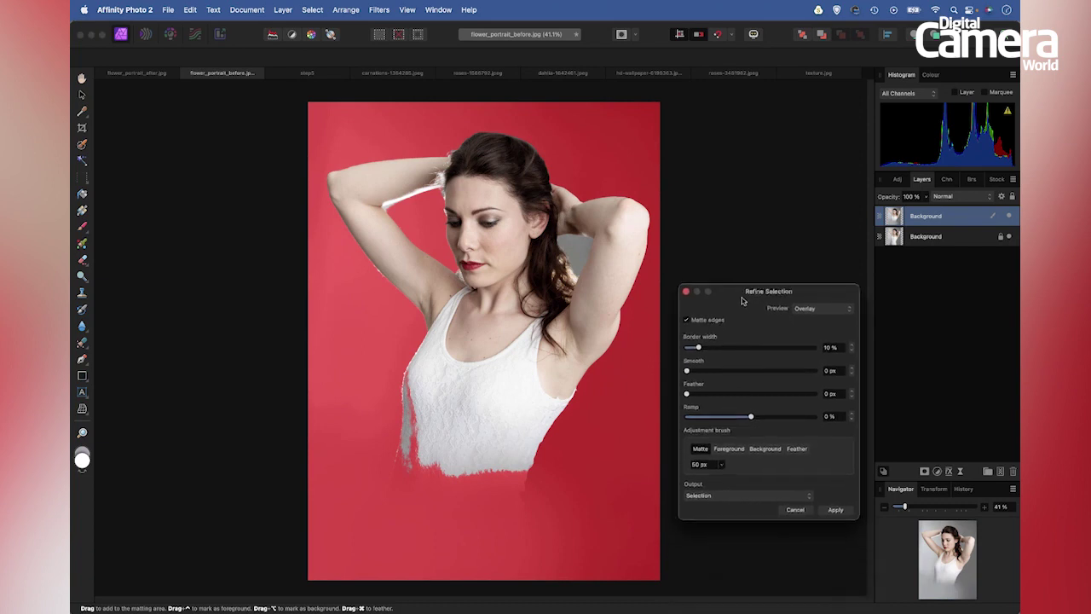
drag(698, 344, 716, 343)
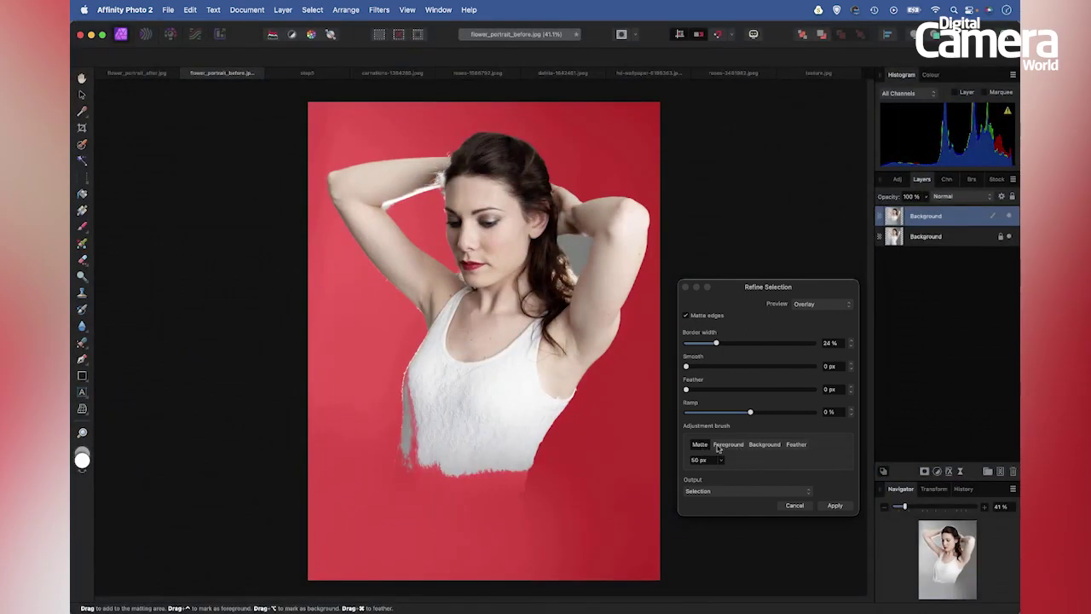
click(762, 444)
mouse_move(588, 253)
mouse_down()
mouse_move(577, 266)
mouse_move(569, 244)
mouse_move(581, 248)
mouse_up()
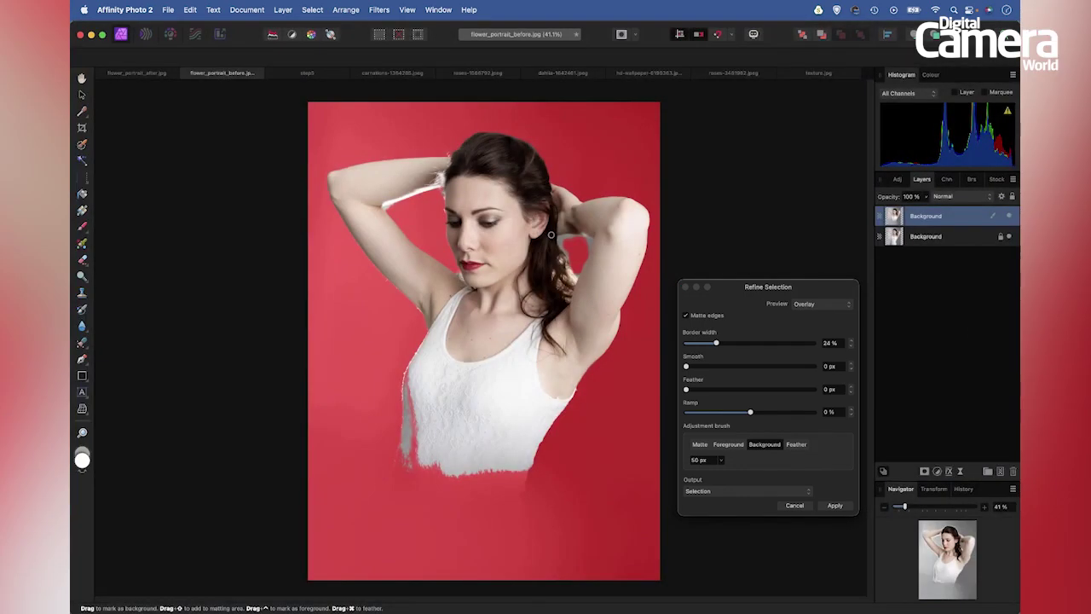
key(bracketright)
key(bracketright)
key(bracketright)
key(bracketright)
mouse_move(556, 235)
mouse_down()
mouse_move(563, 247)
mouse_move(567, 239)
mouse_up()
key(alt)
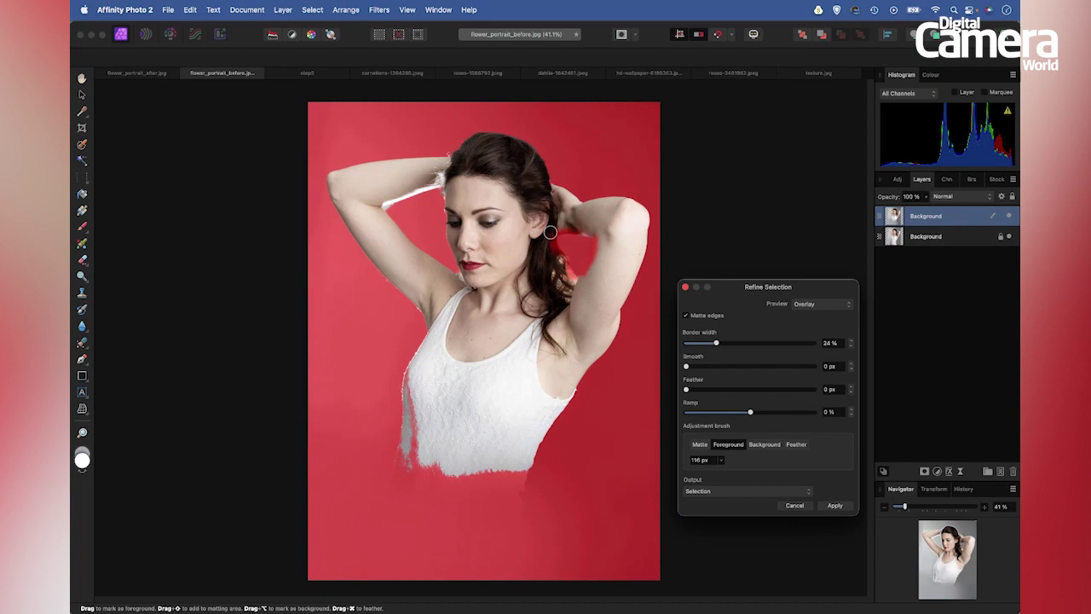
drag(547, 238, 550, 256)
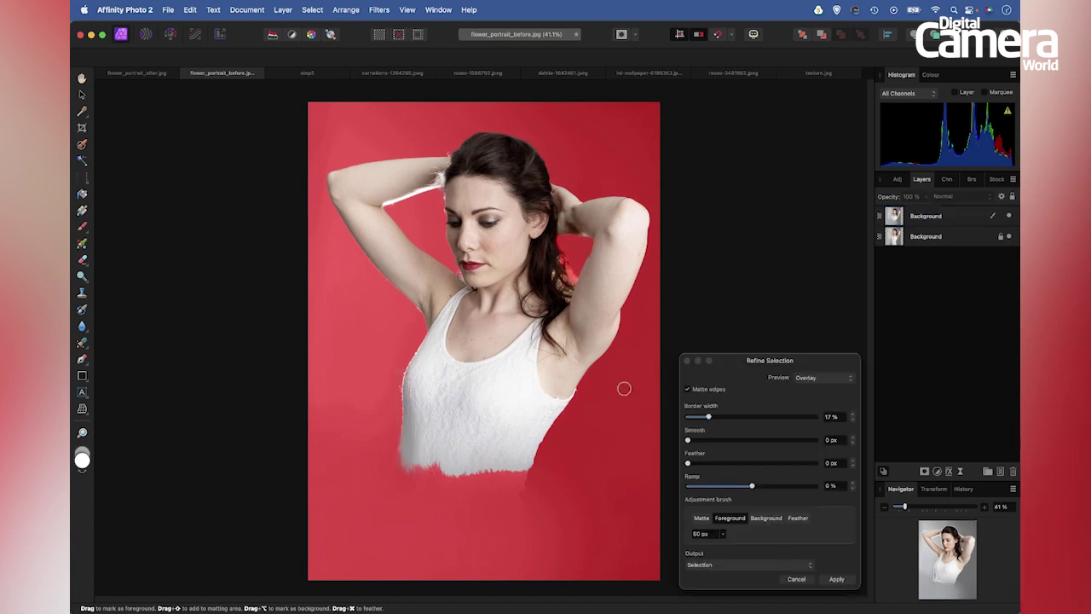
Apply the refined cut-out with output set to New layer with mask.
click(716, 567)
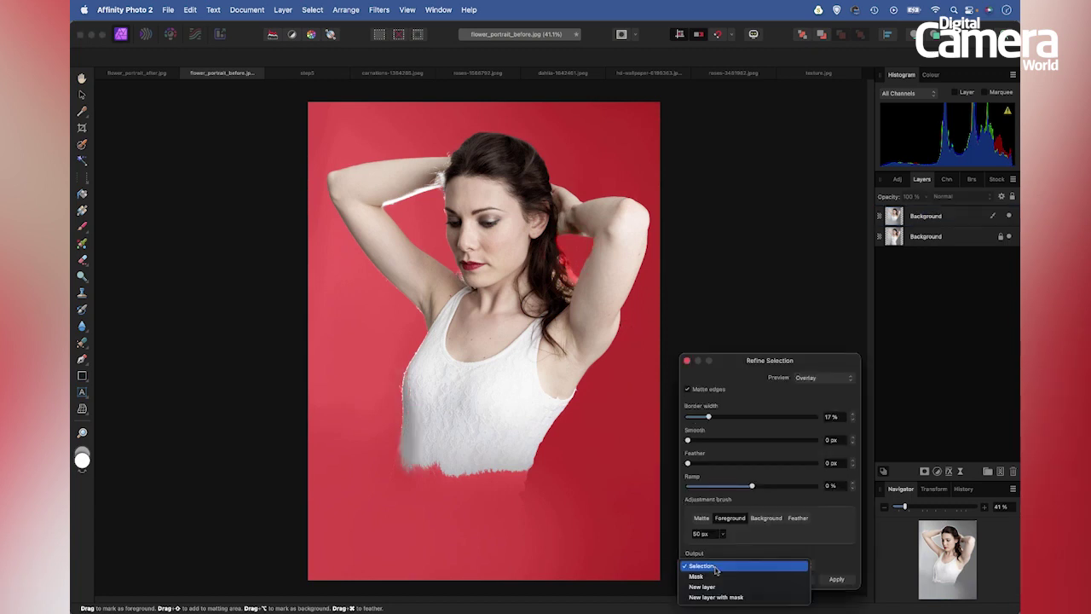
click(716, 598)
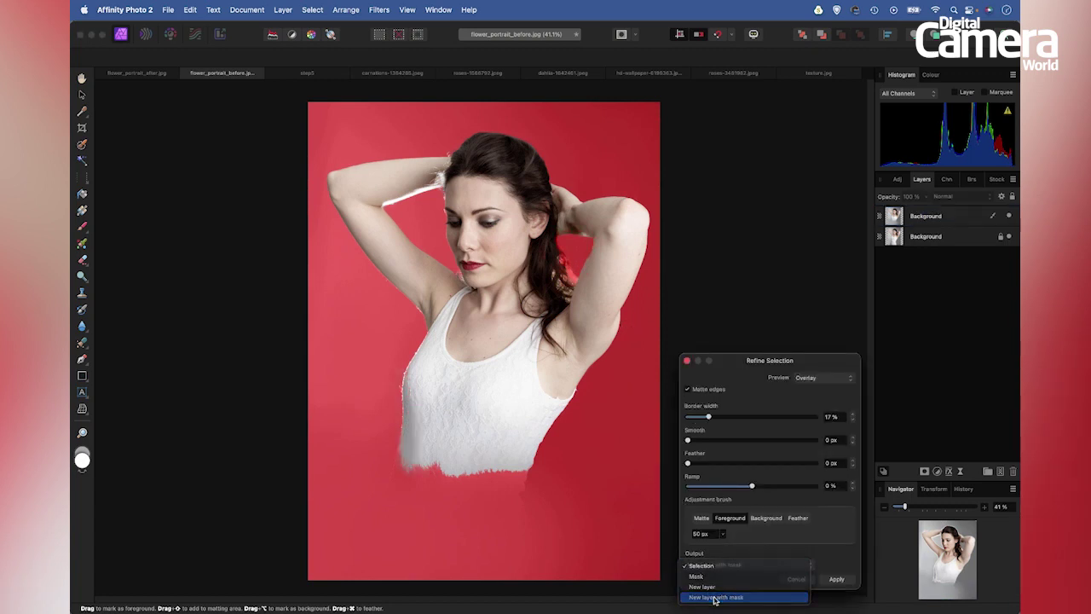
click(837, 579)
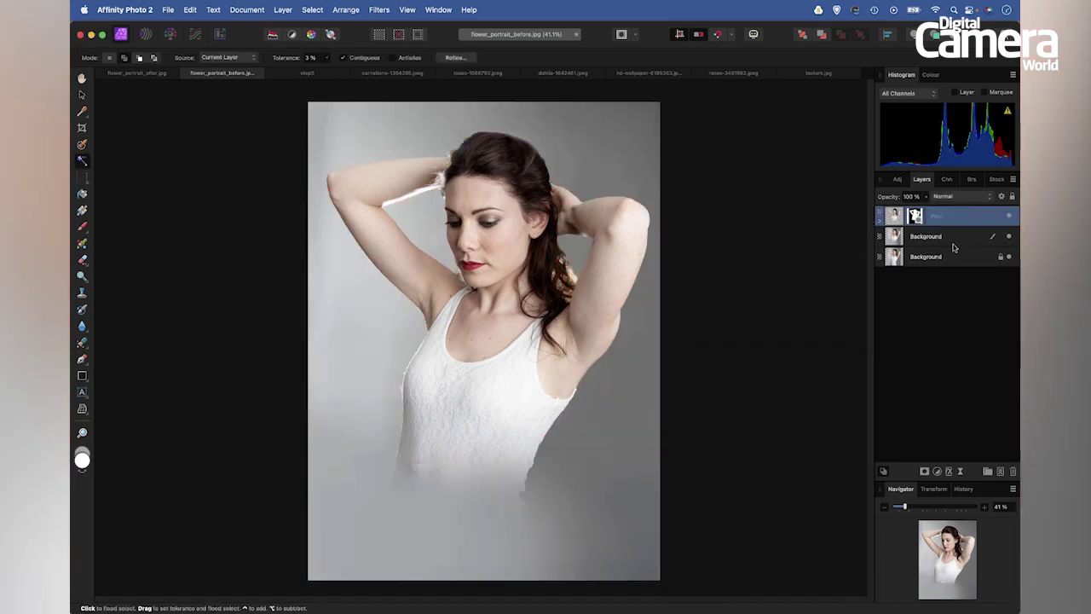
Hide the lower layers to check the cut-out, restore the middle one, and open the roses image.
click(1008, 236)
click(1009, 257)
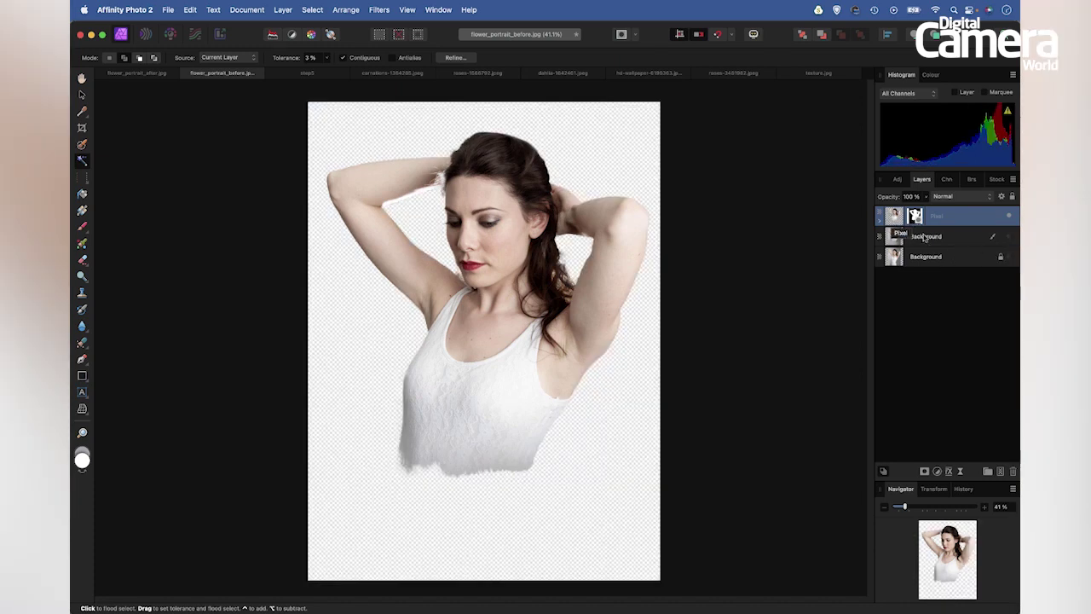
click(953, 239)
click(1008, 239)
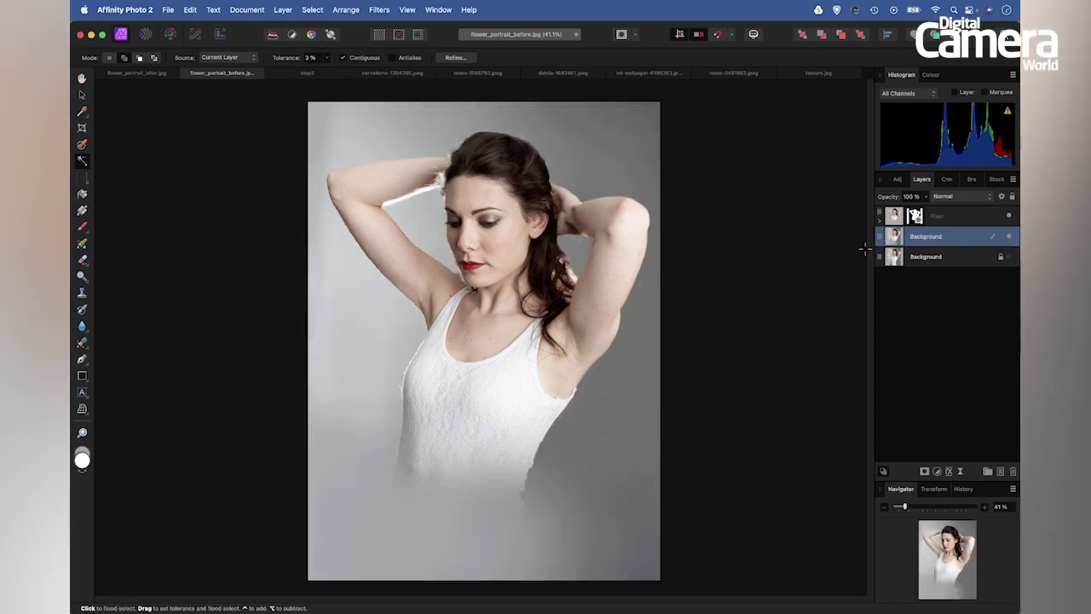
click(480, 74)
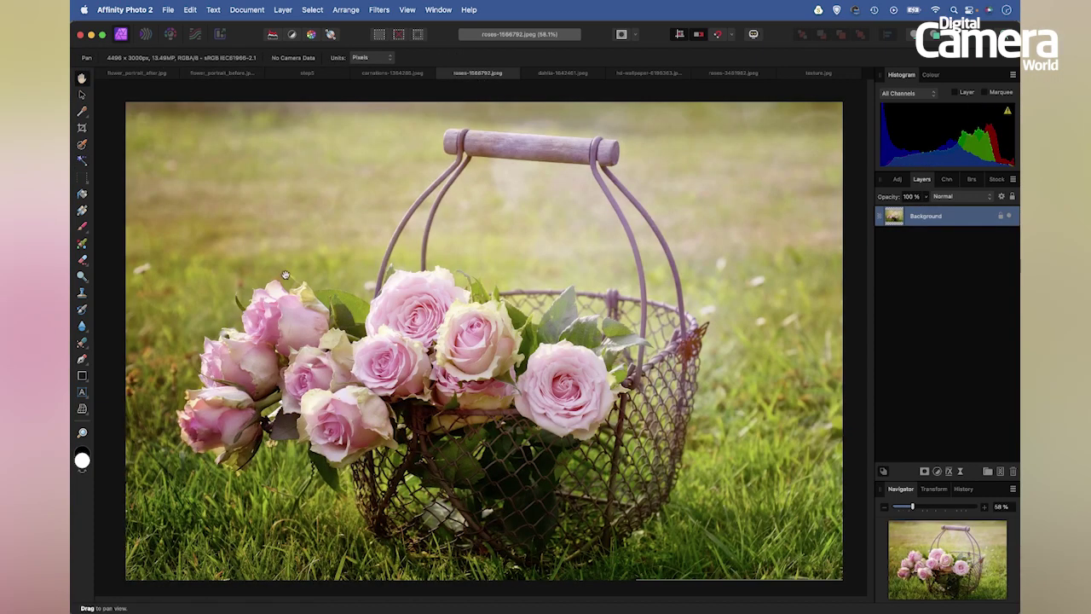
Paint a rough Selection Brush selection over the pink roses in the basket.
click(81, 146)
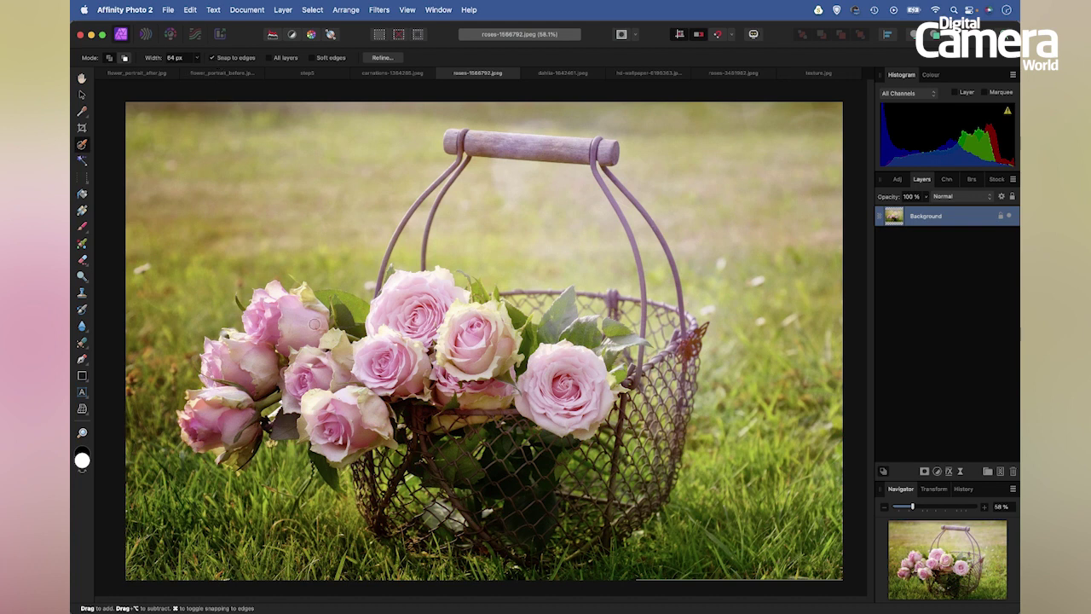
drag(267, 348, 224, 397)
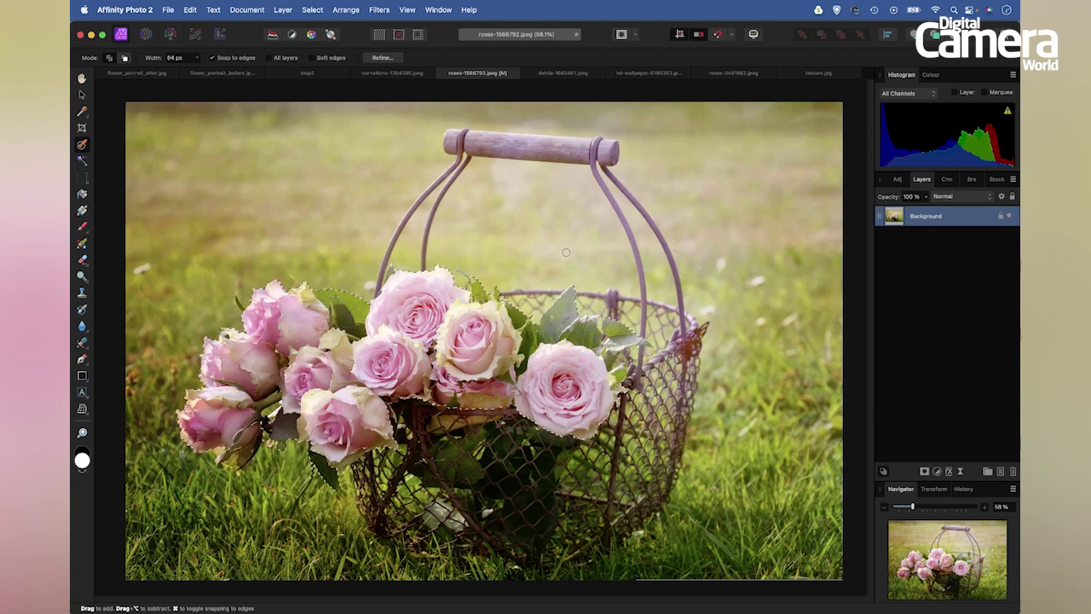
Refine the roses selection with a 48% border width and apply it with Selection output.
click(381, 57)
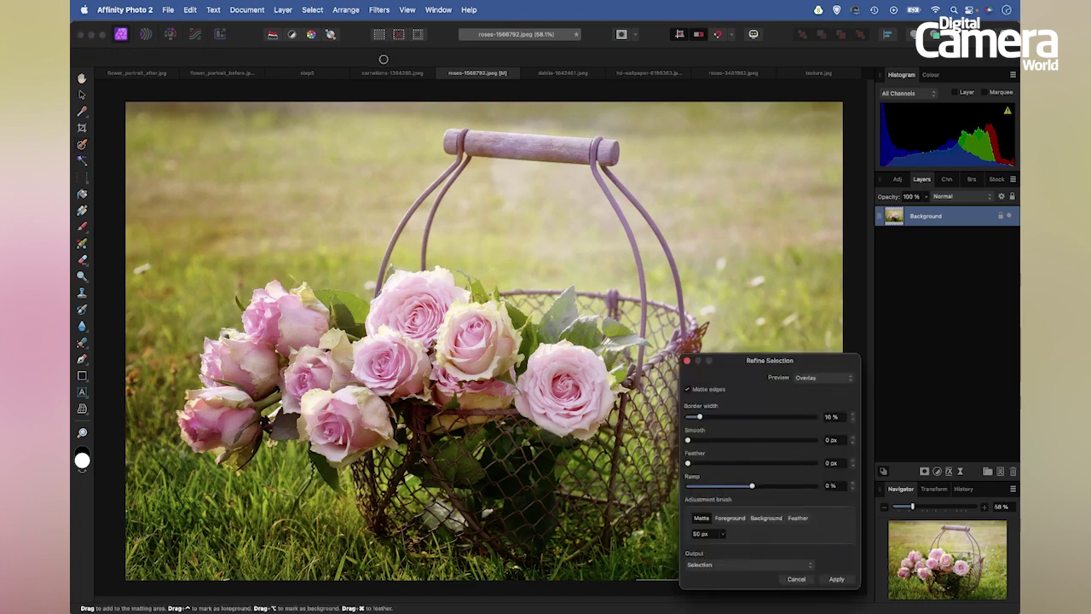
drag(701, 417, 750, 417)
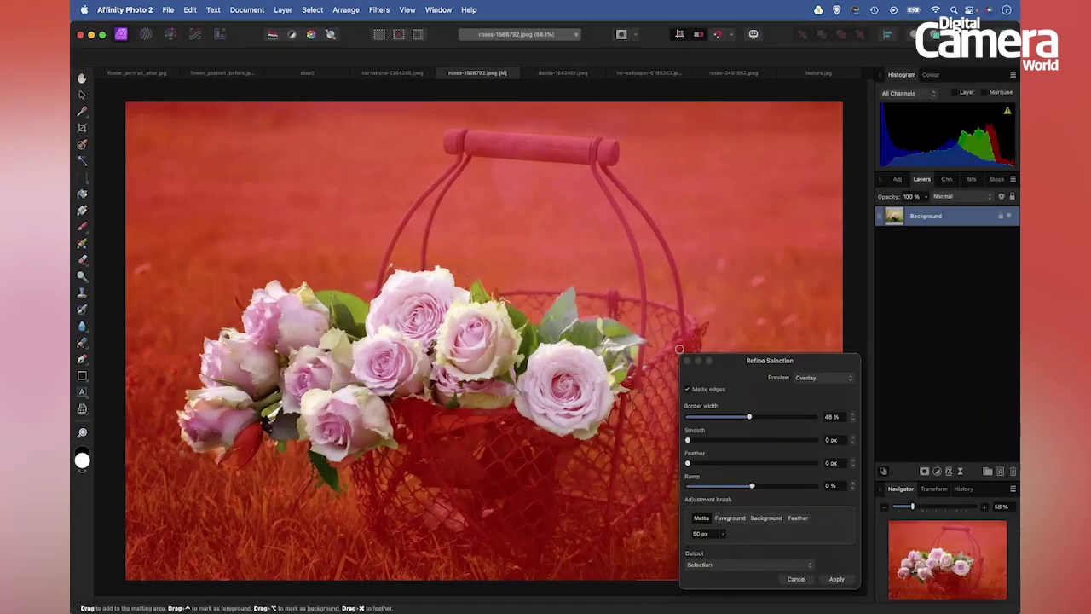
drag(733, 365, 719, 260)
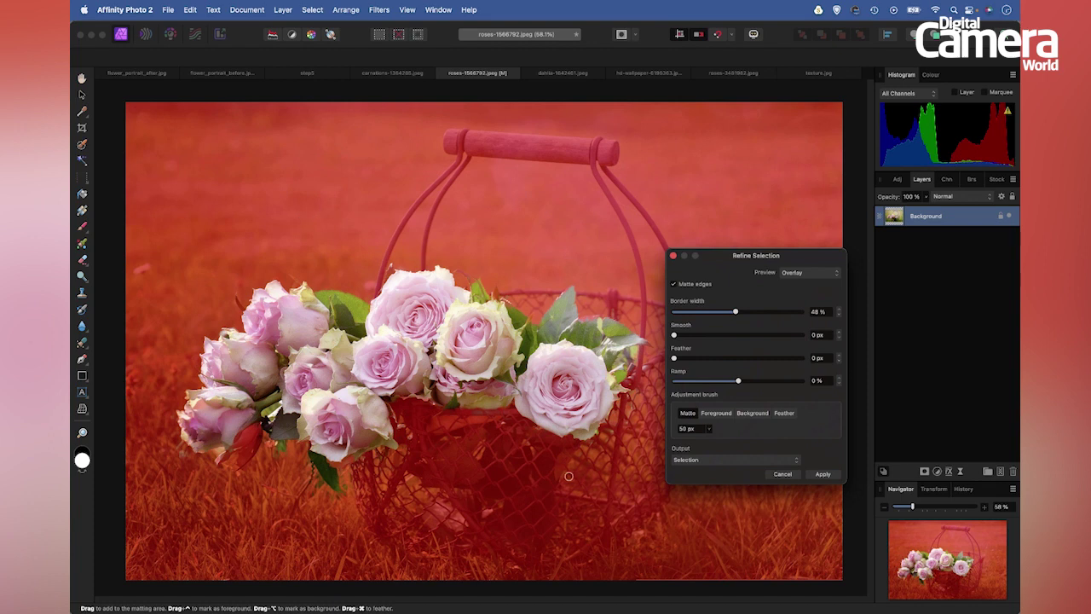
click(757, 464)
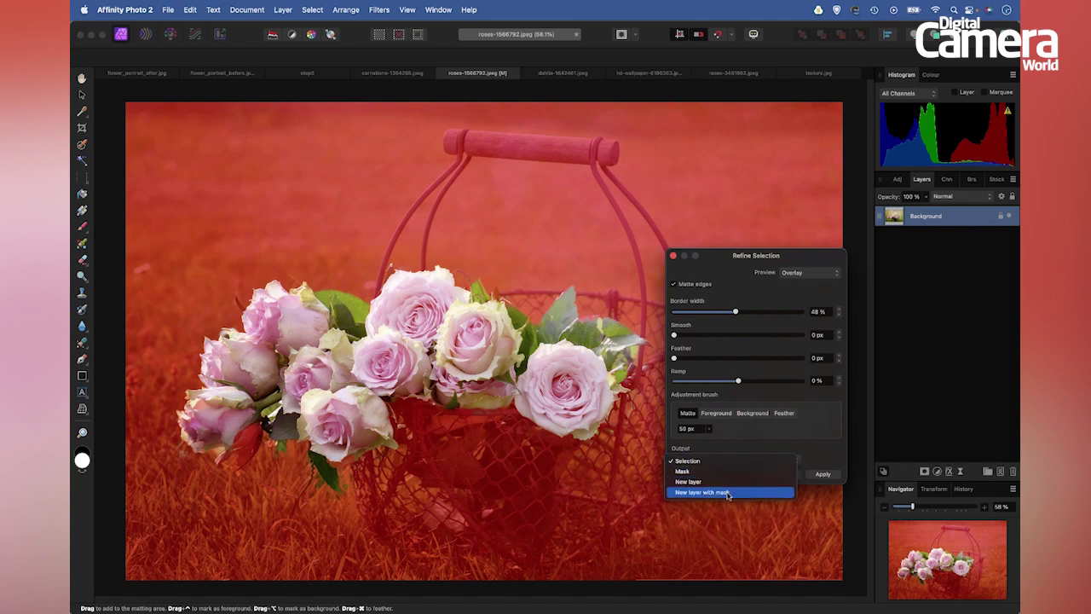
click(710, 461)
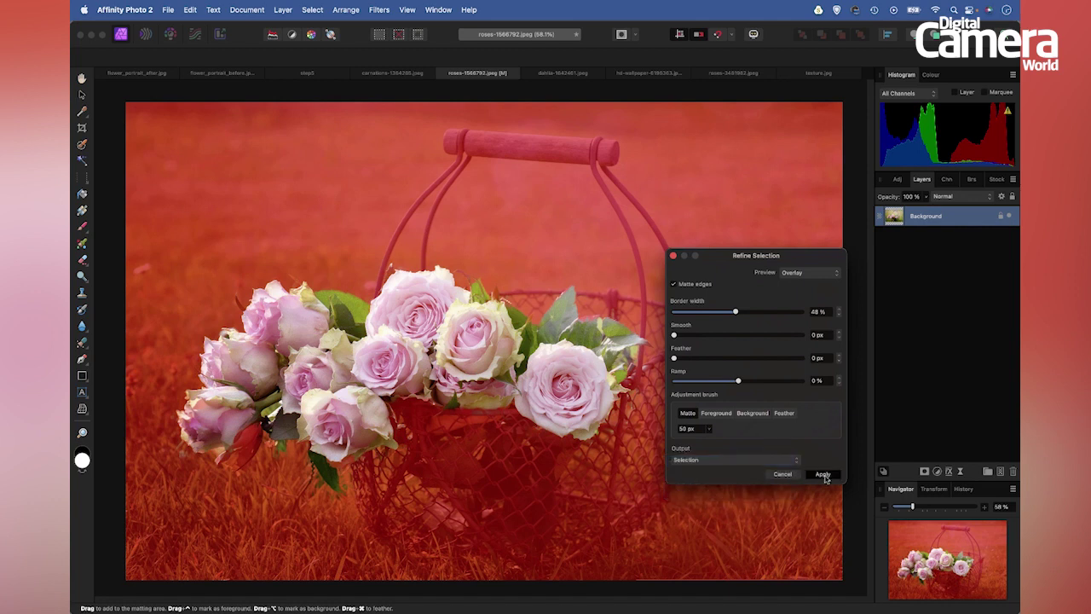
click(823, 475)
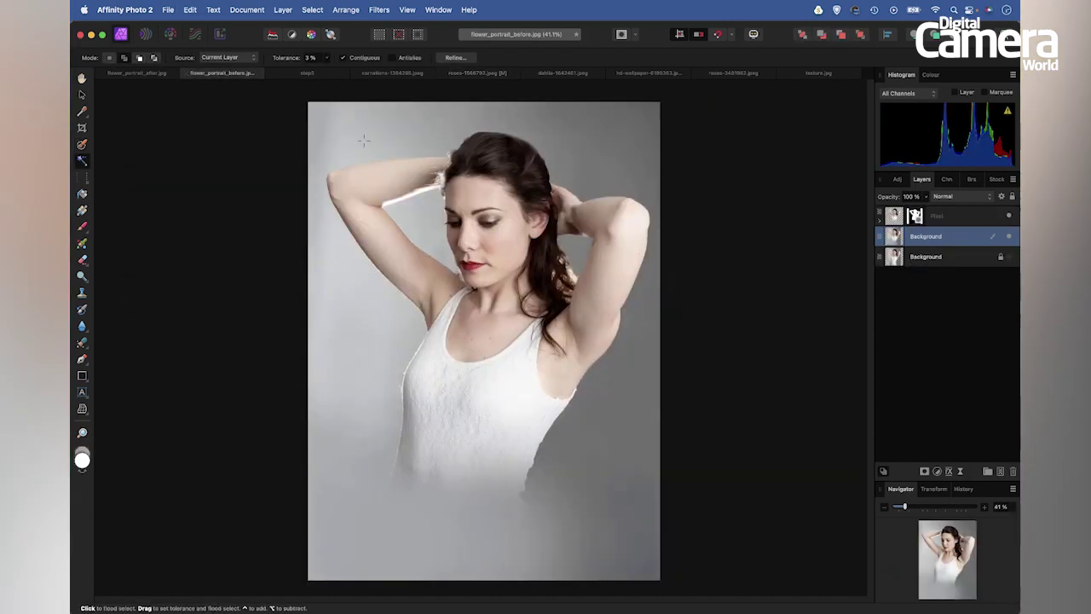
Paste the roses, move their layer to the top, and rotate, shrink and tilt them across the dress hem.
key(super+v)
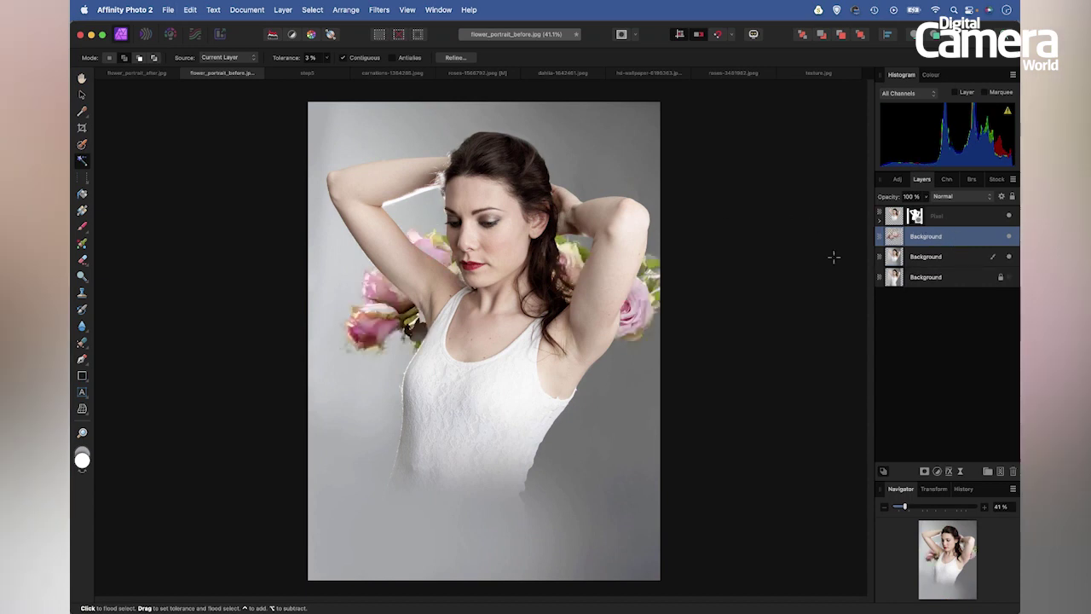
click(82, 96)
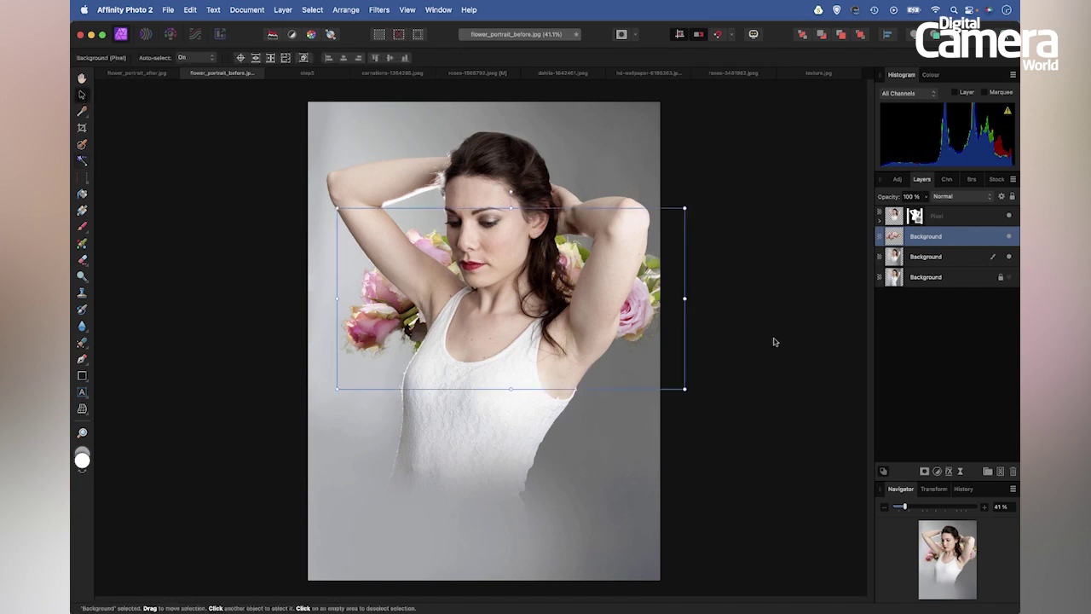
drag(651, 307, 571, 302)
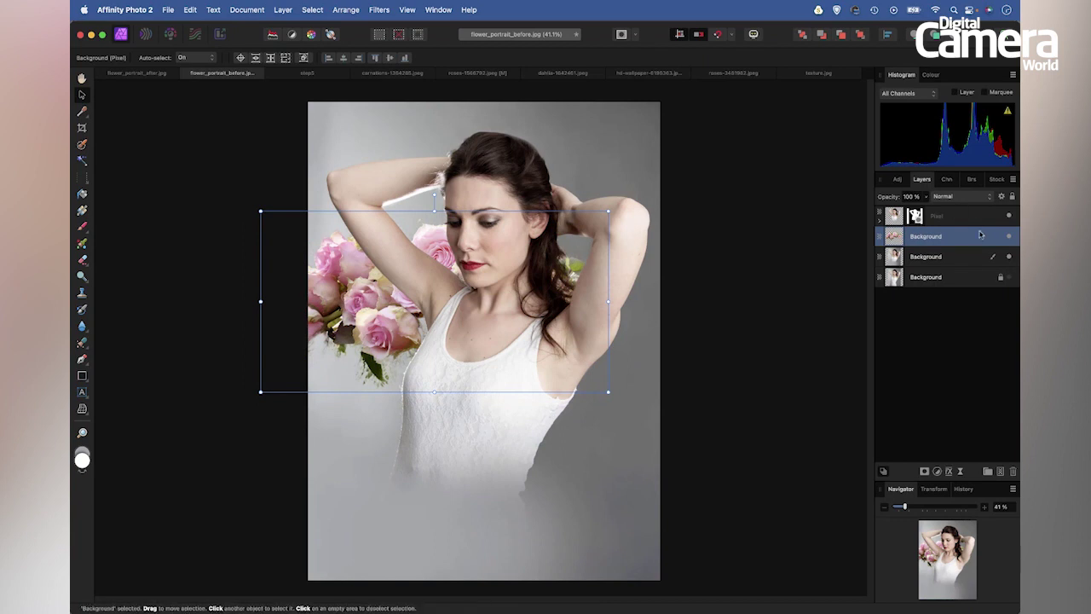
drag(963, 238, 959, 214)
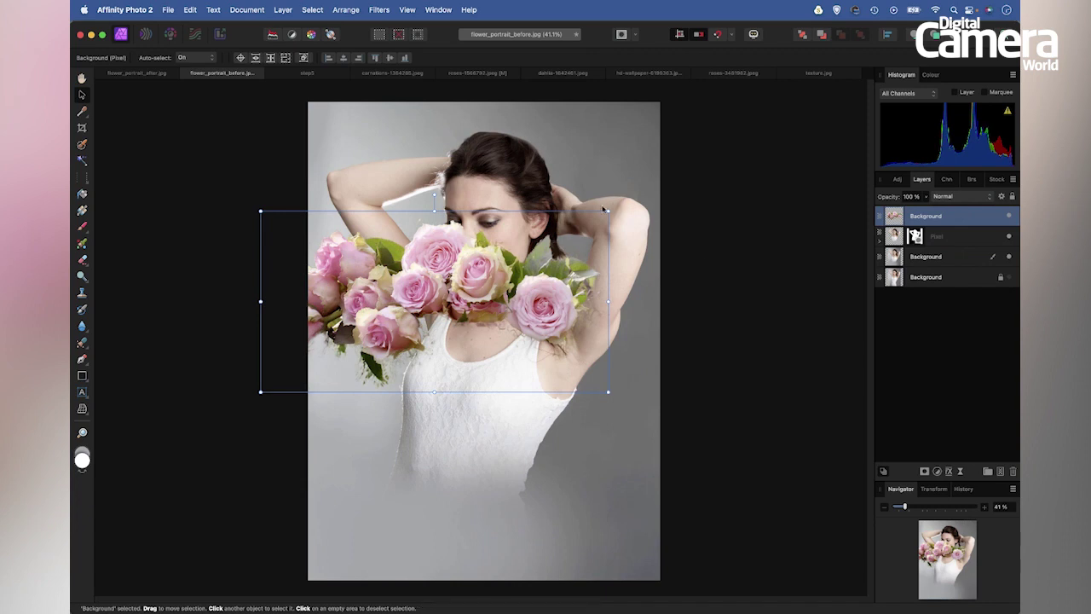
drag(436, 196, 331, 272)
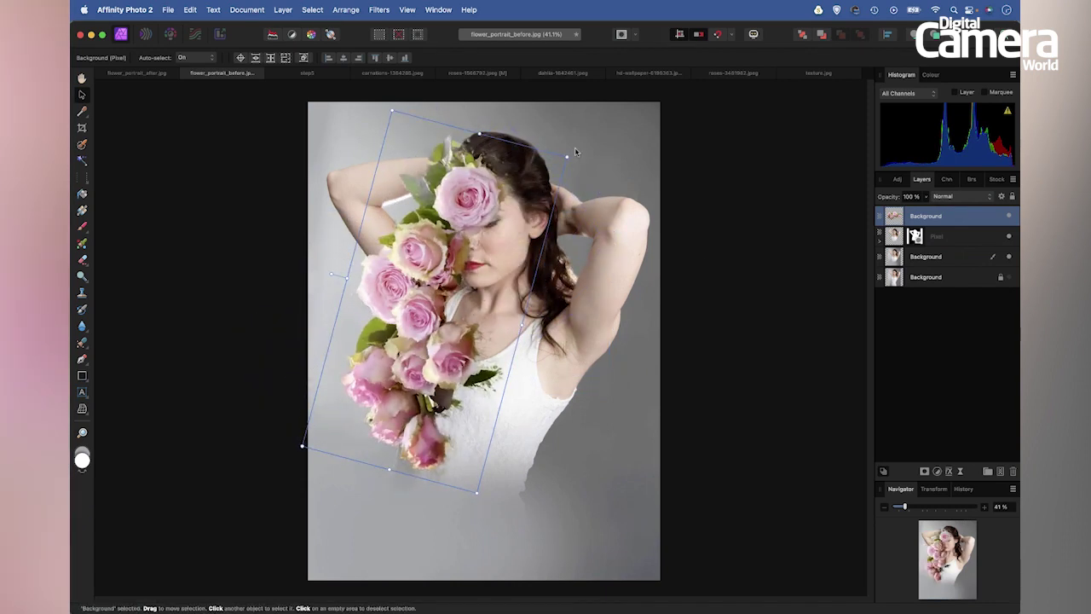
drag(571, 156, 438, 279)
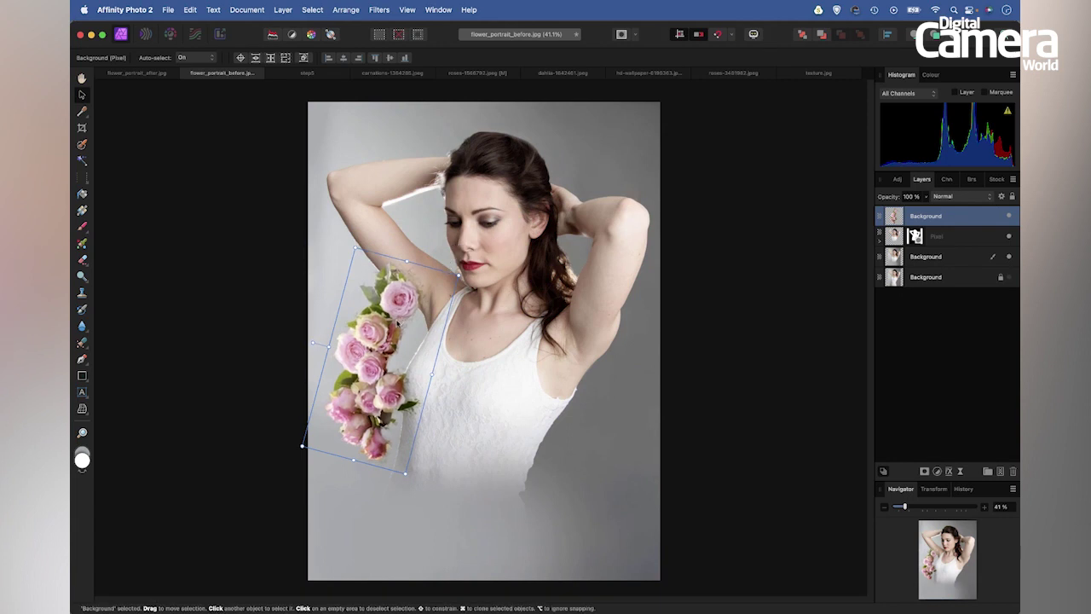
drag(426, 317, 413, 418)
drag(423, 357, 341, 400)
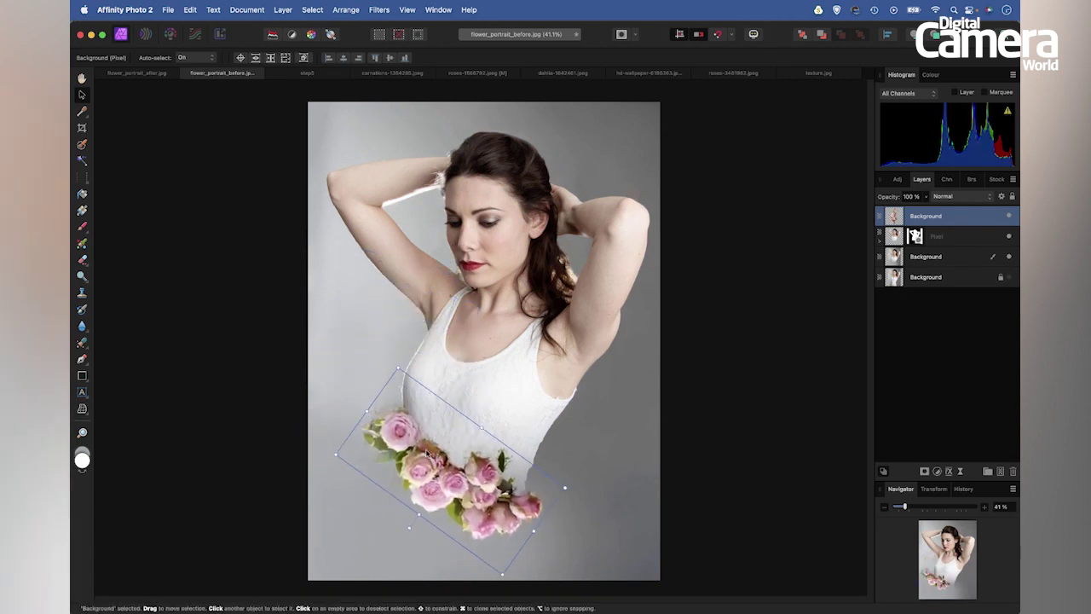
drag(435, 448, 432, 451)
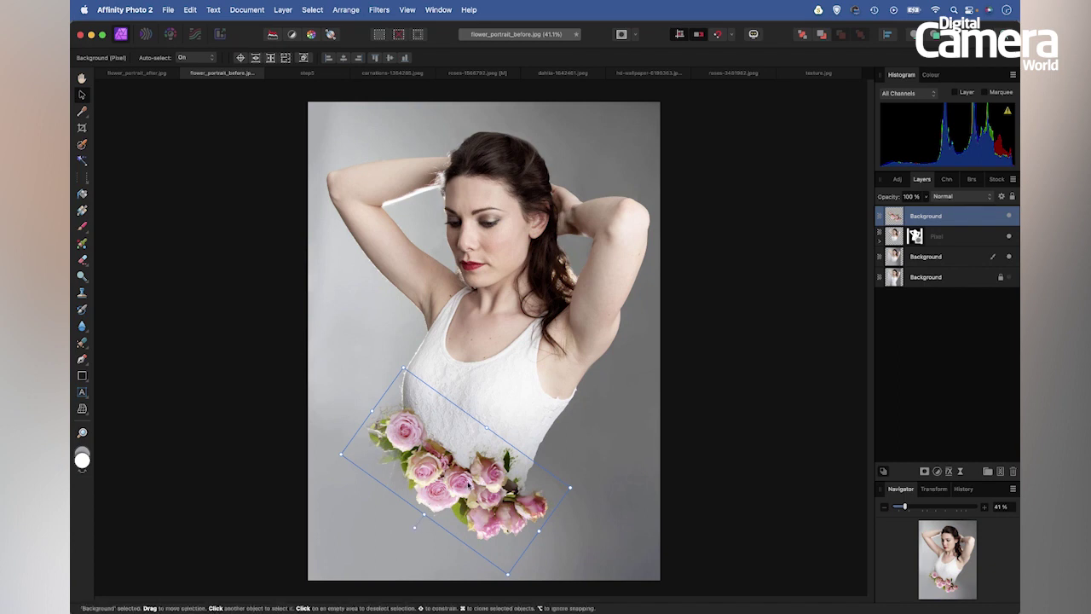
Duplicate the bouquet and rotate the copy into place as a crown atop her hair.
drag(482, 483, 606, 244)
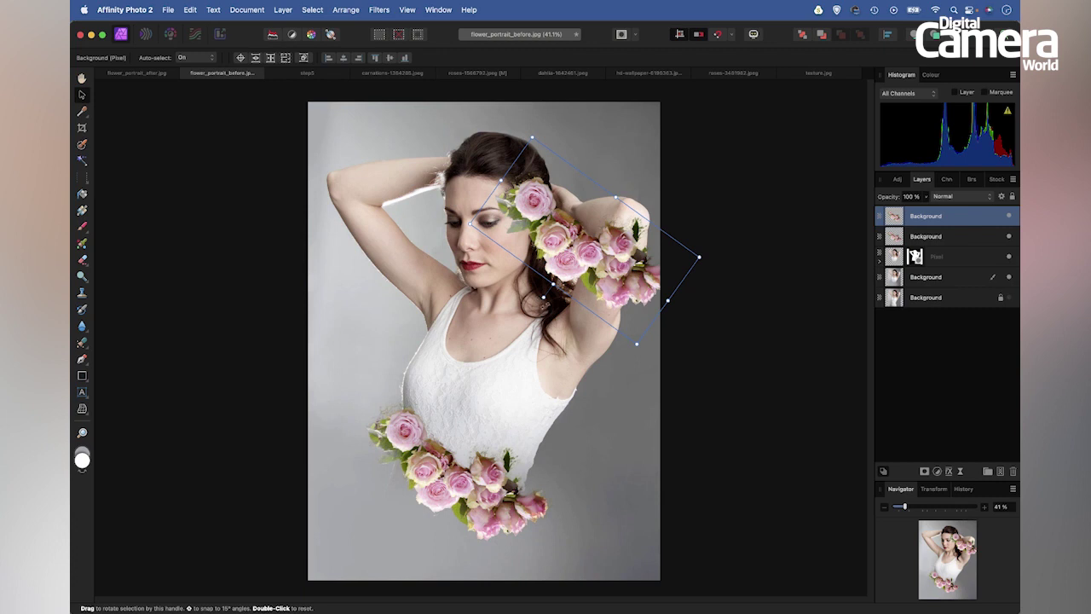
drag(699, 256, 539, 256)
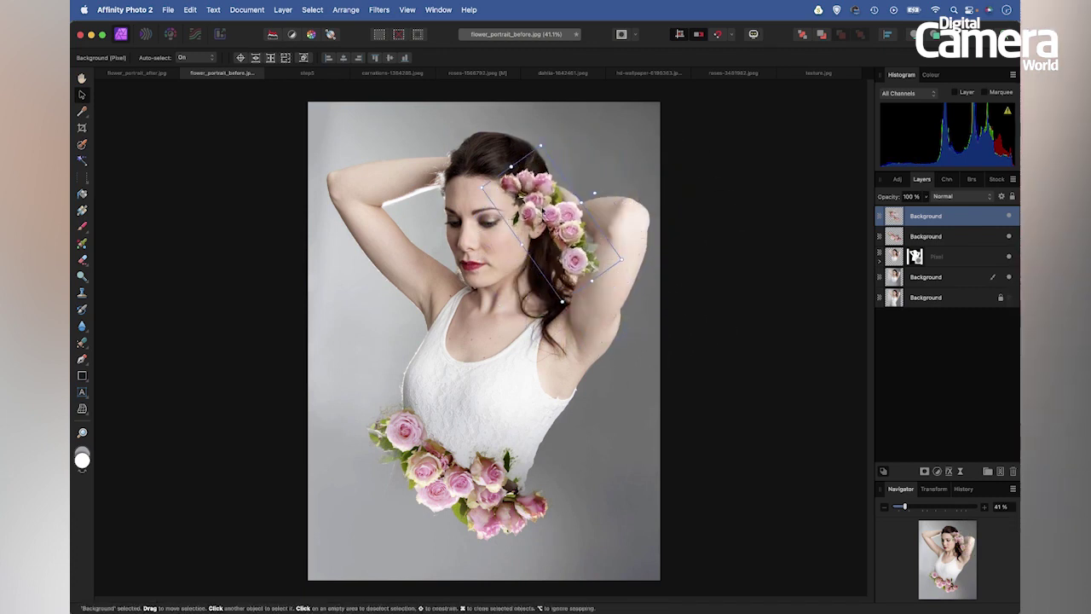
drag(543, 210, 526, 145)
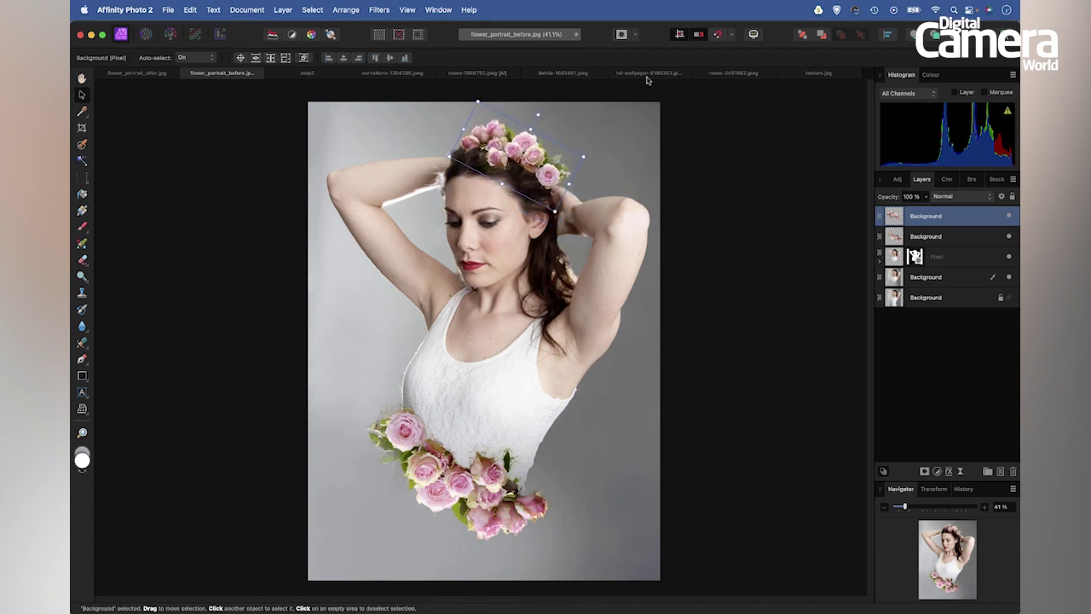
Open the dahlia photo and paint a Selection Brush selection over the flower.
click(554, 75)
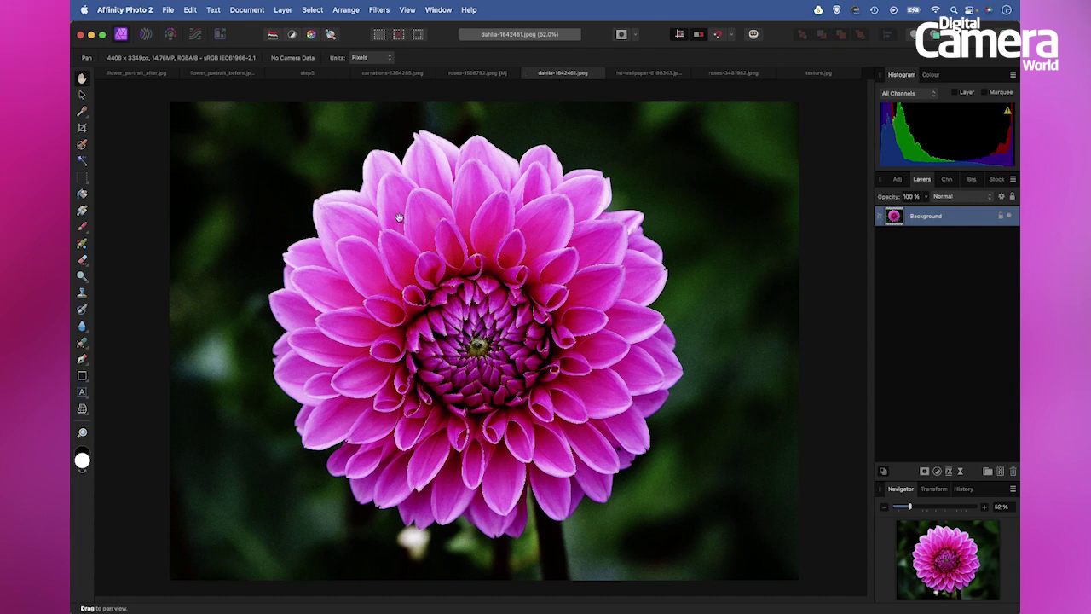
click(82, 146)
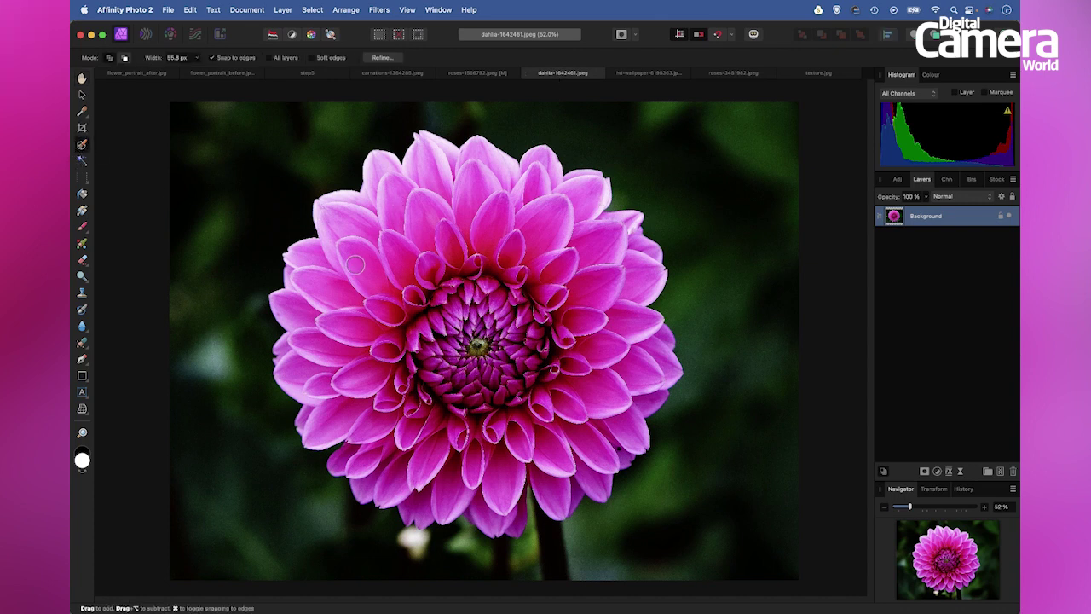
mouse_move(356, 265)
mouse_down()
mouse_move(347, 306)
mouse_move(380, 259)
mouse_move(437, 224)
mouse_move(458, 217)
mouse_move(566, 240)
mouse_move(555, 217)
mouse_move(527, 204)
mouse_move(571, 259)
mouse_move(585, 385)
mouse_move(581, 342)
mouse_move(593, 349)
mouse_move(572, 401)
mouse_move(609, 399)
mouse_move(526, 478)
mouse_move(446, 453)
mouse_move(363, 457)
mouse_move(340, 419)
mouse_move(328, 337)
mouse_up()
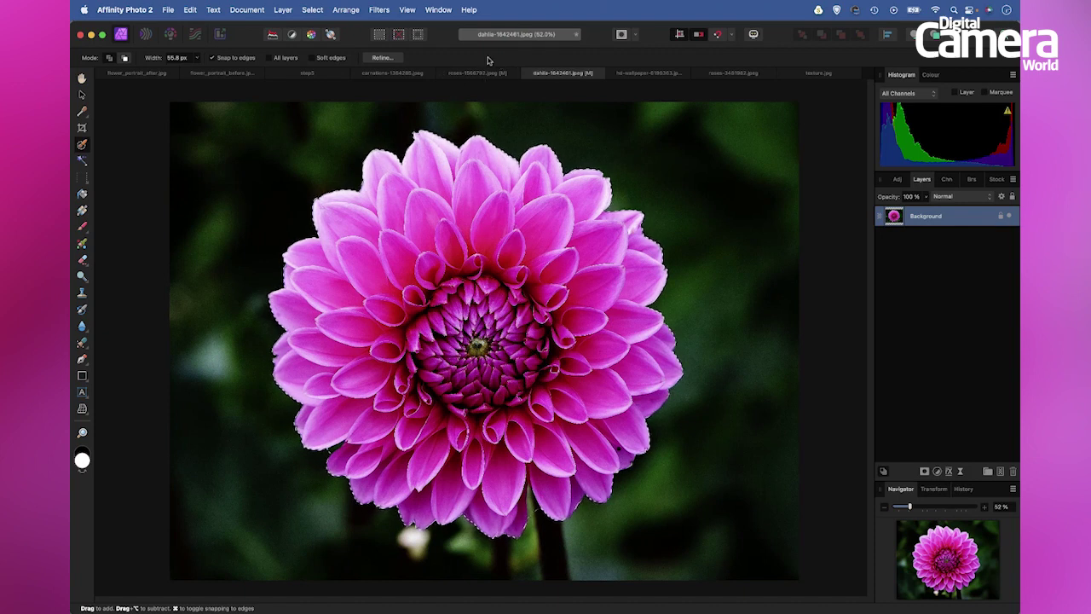
Refine the dahlia selection with a 52% border width, apply it, and return to the portrait.
click(381, 57)
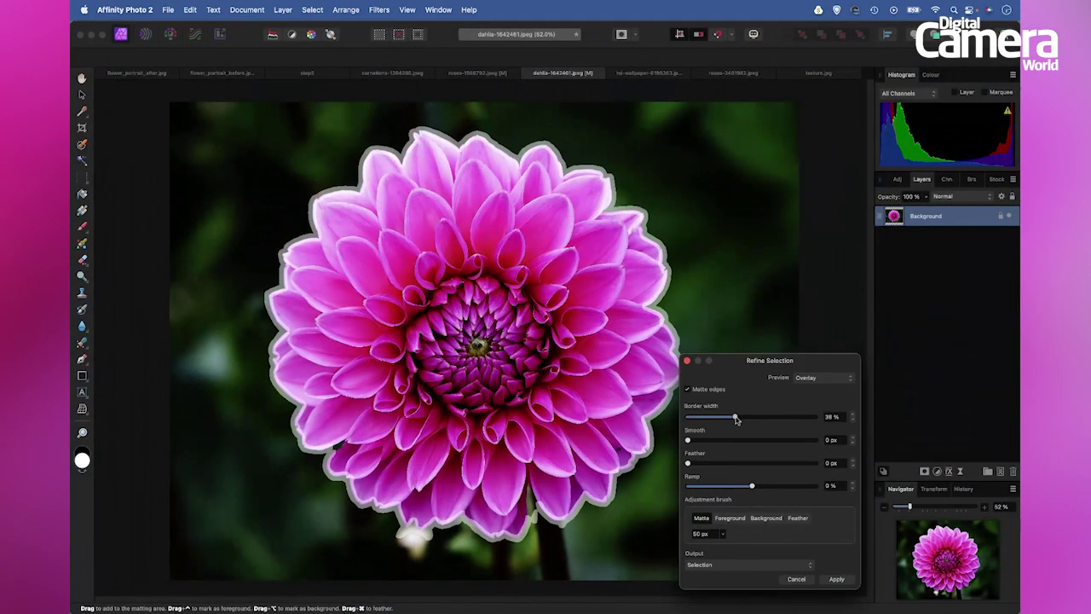
drag(699, 416, 753, 416)
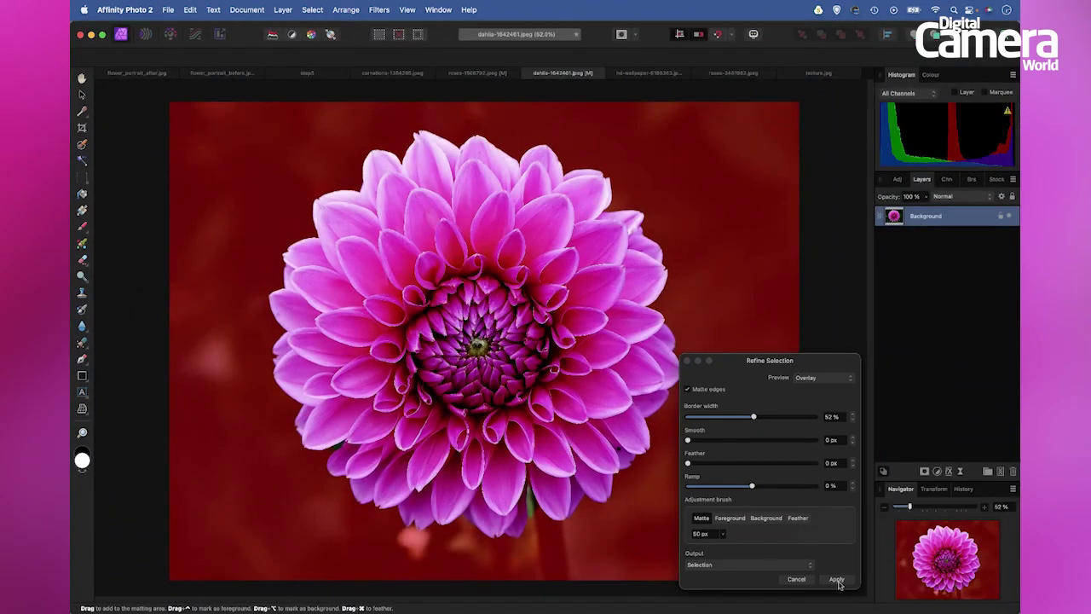
click(837, 579)
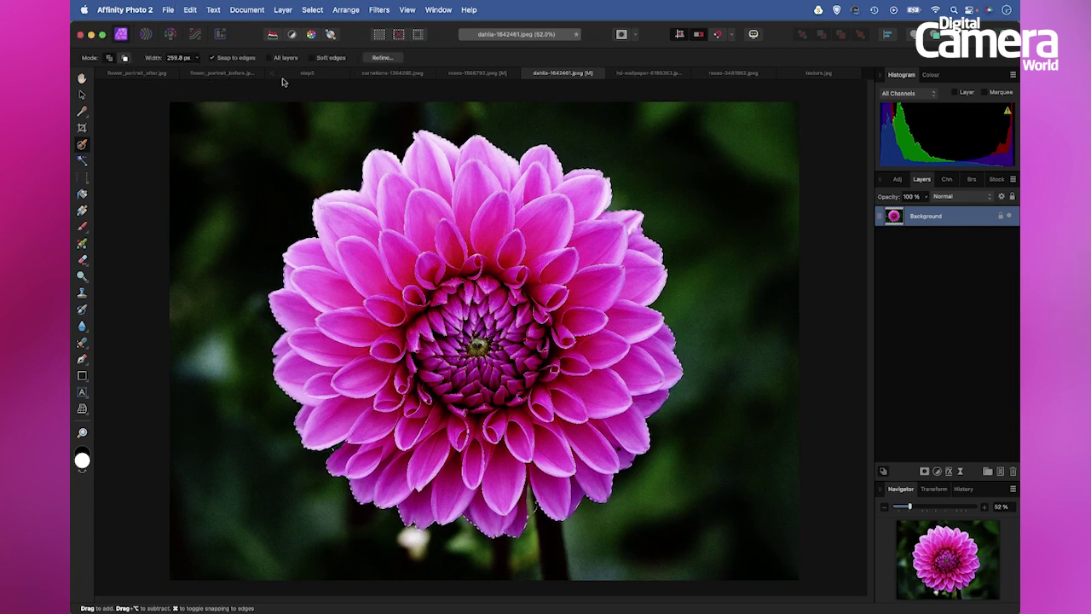
click(222, 73)
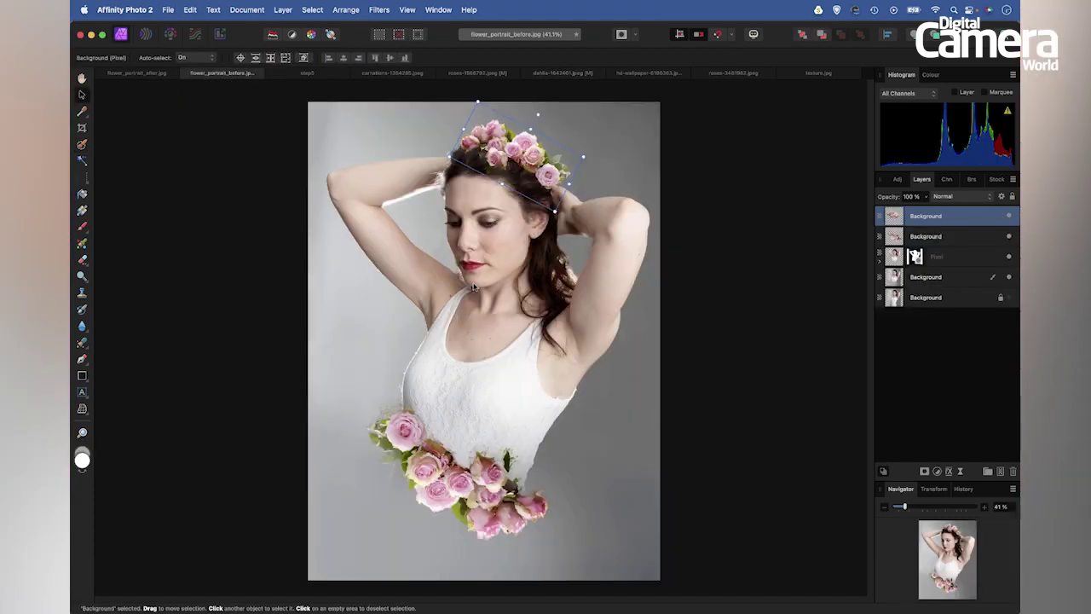
Paste and shrink the dahlia, placing it on the bouquet and beside the hair roses, below the Pixel layer.
key(super+v)
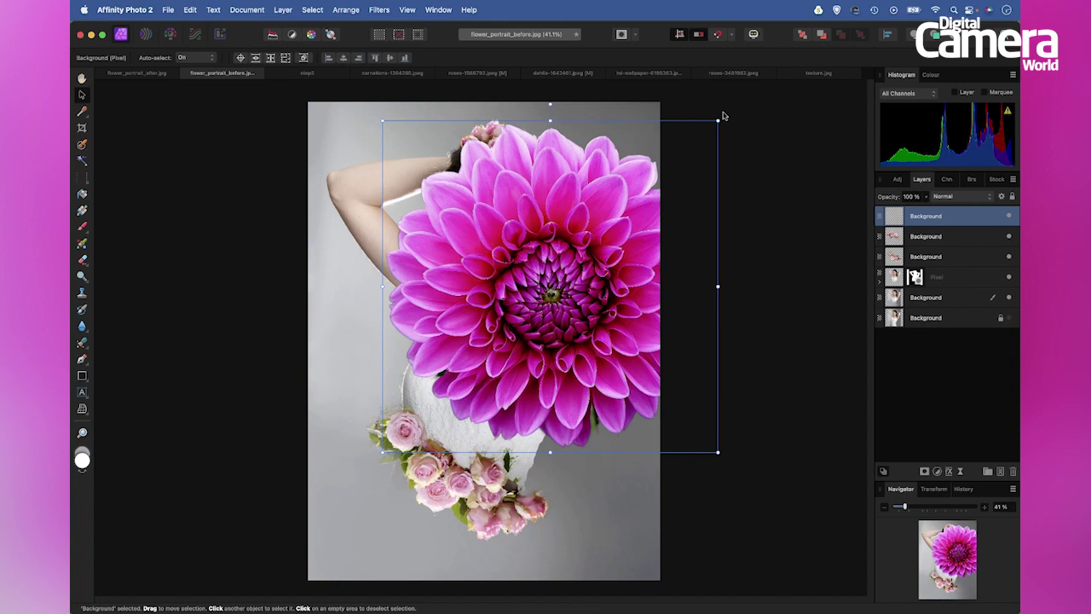
drag(717, 120, 448, 375)
drag(416, 415, 575, 171)
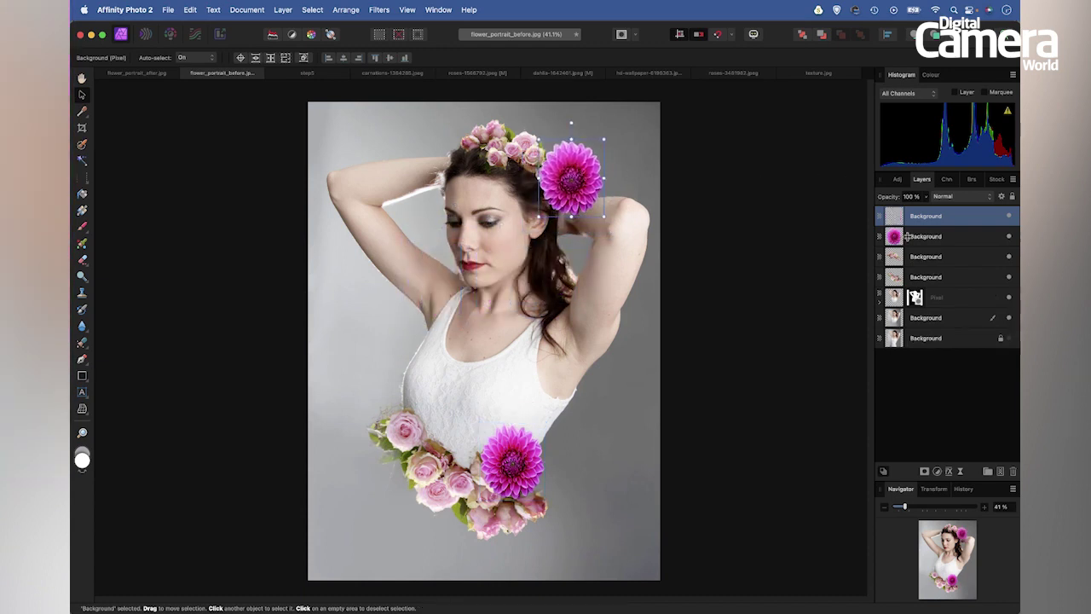
drag(972, 216, 869, 307)
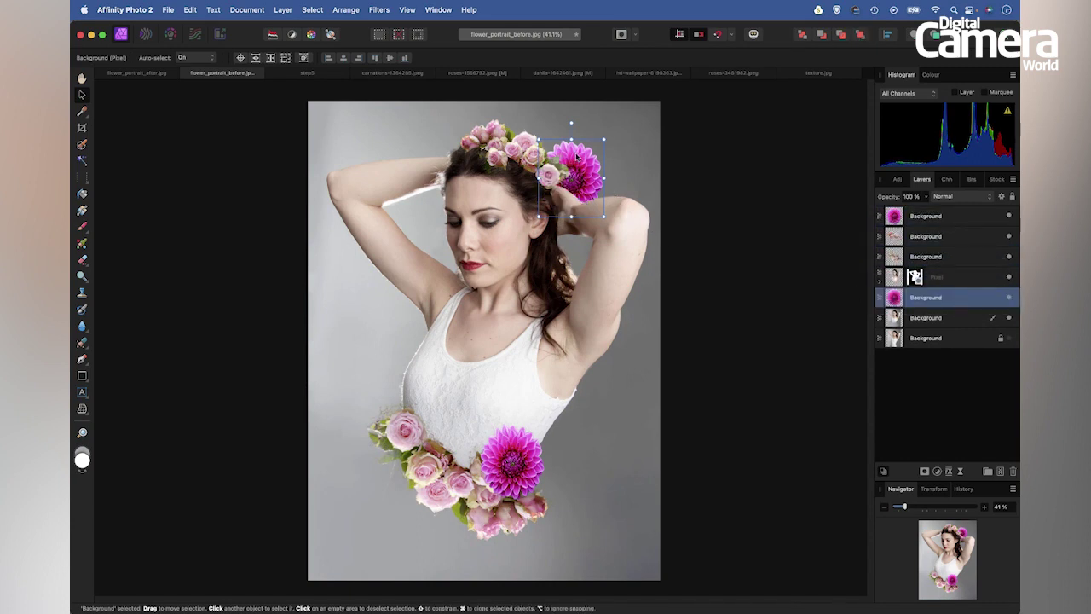
drag(587, 160, 467, 143)
click(620, 104)
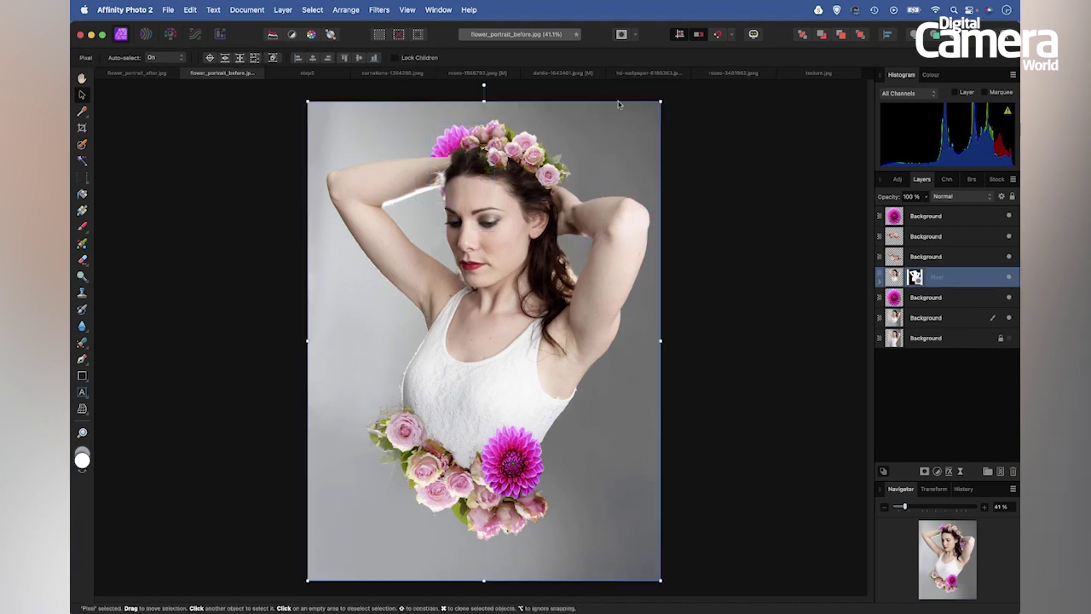
Brush-select the large rose in the second roses photo and shrink its cut-out over the portrait.
click(720, 75)
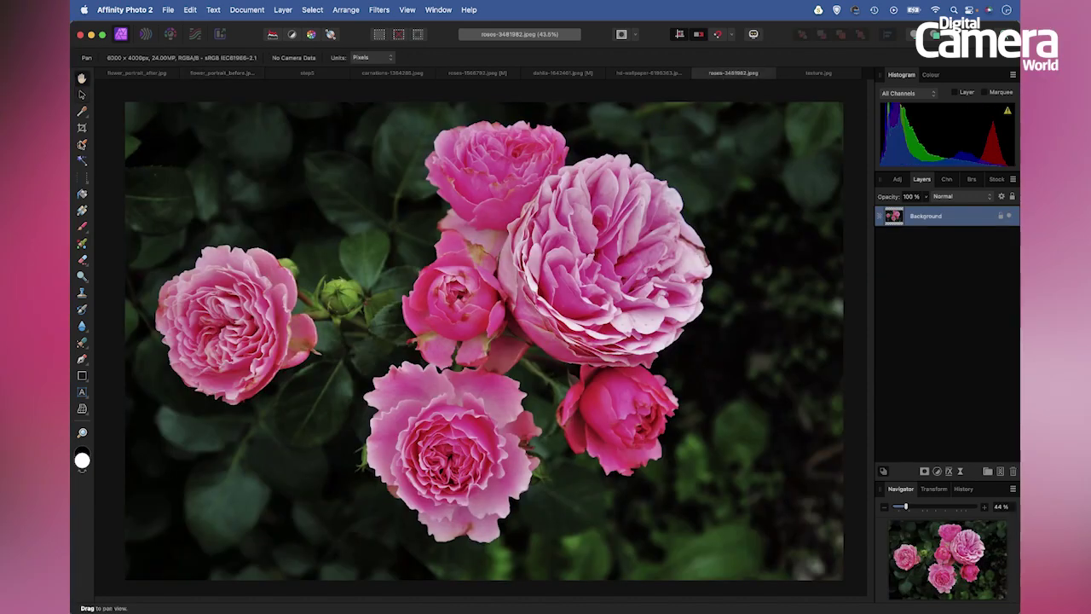
key(w)
mouse_move(593, 273)
mouse_down()
mouse_move(640, 273)
mouse_move(589, 307)
mouse_move(516, 294)
mouse_move(554, 341)
mouse_move(622, 332)
mouse_up()
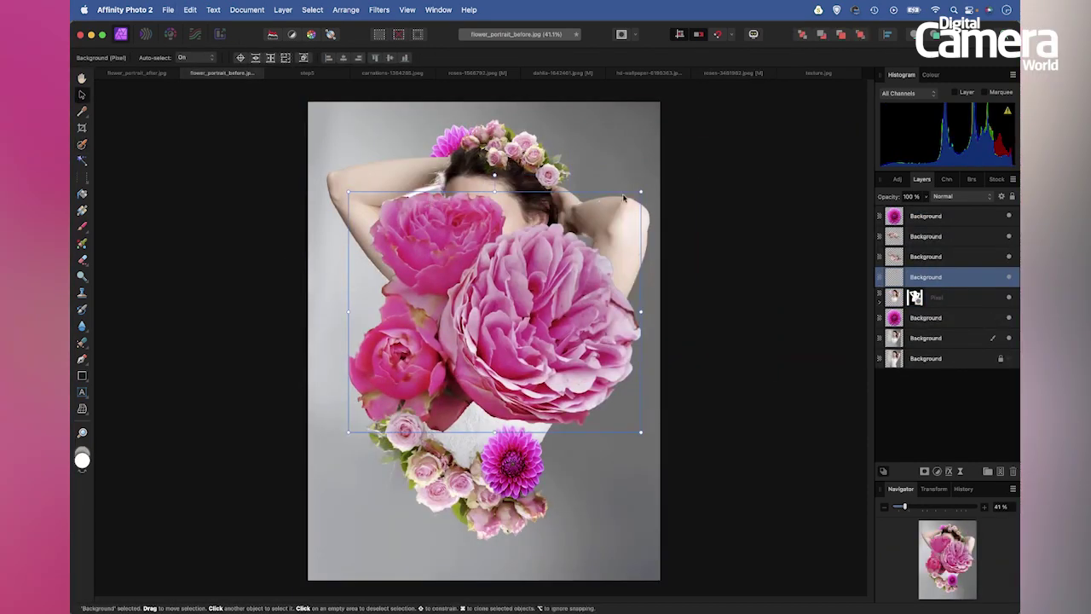
drag(640, 190, 420, 340)
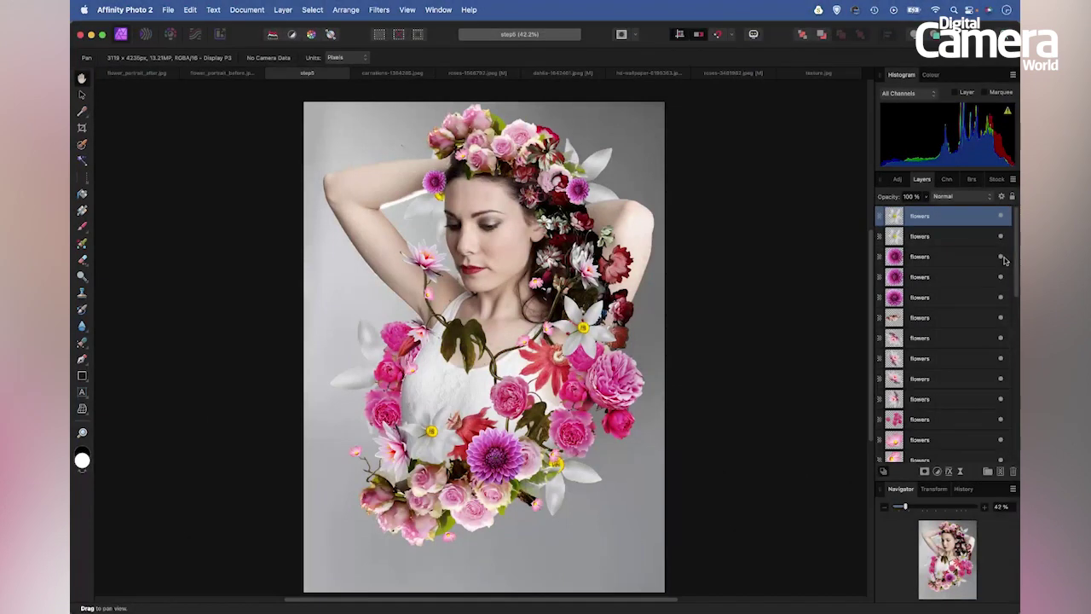
Switch to the texture.jpg document showing the weathered beige grunge texture.
mouse_move(1016, 256)
mouse_down()
mouse_move(1019, 437)
mouse_move(1006, 253)
mouse_up()
click(820, 73)
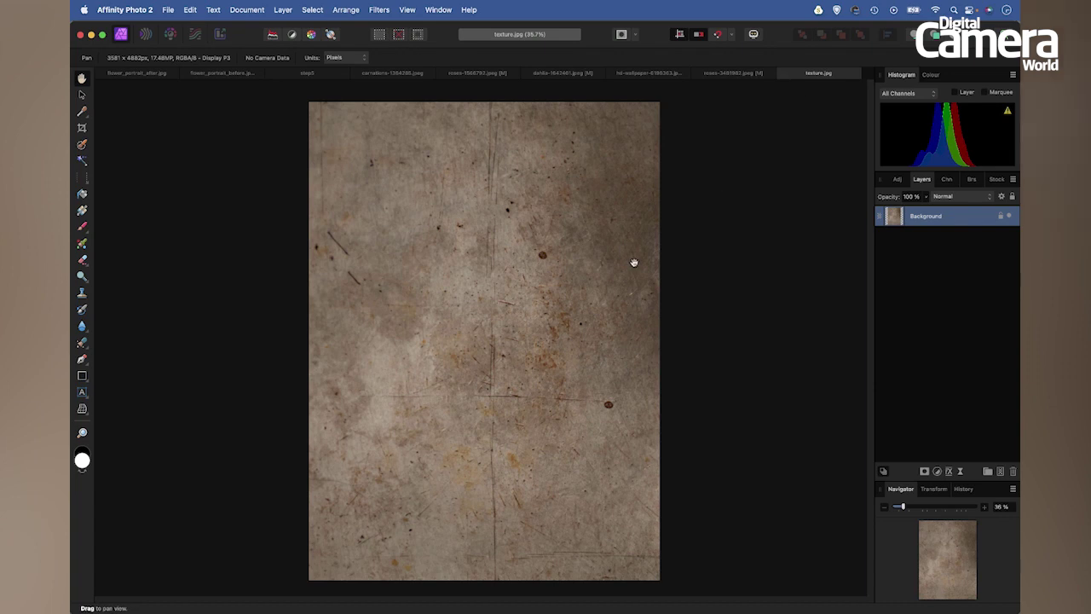
Copy the texture into the step5 portrait as a new top layer with Soft Light blending.
key(super+c)
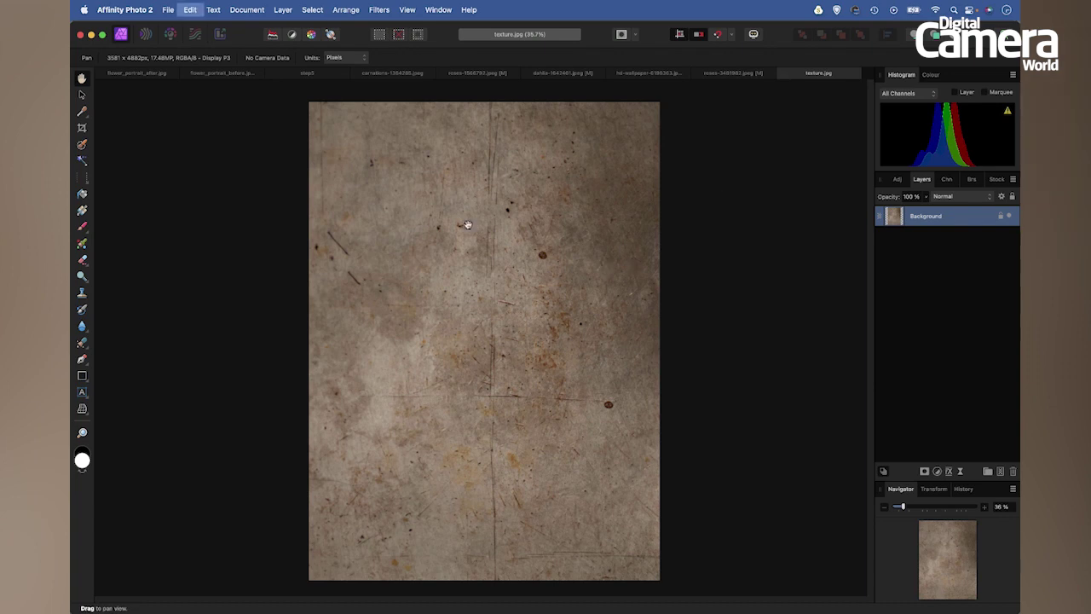
click(308, 74)
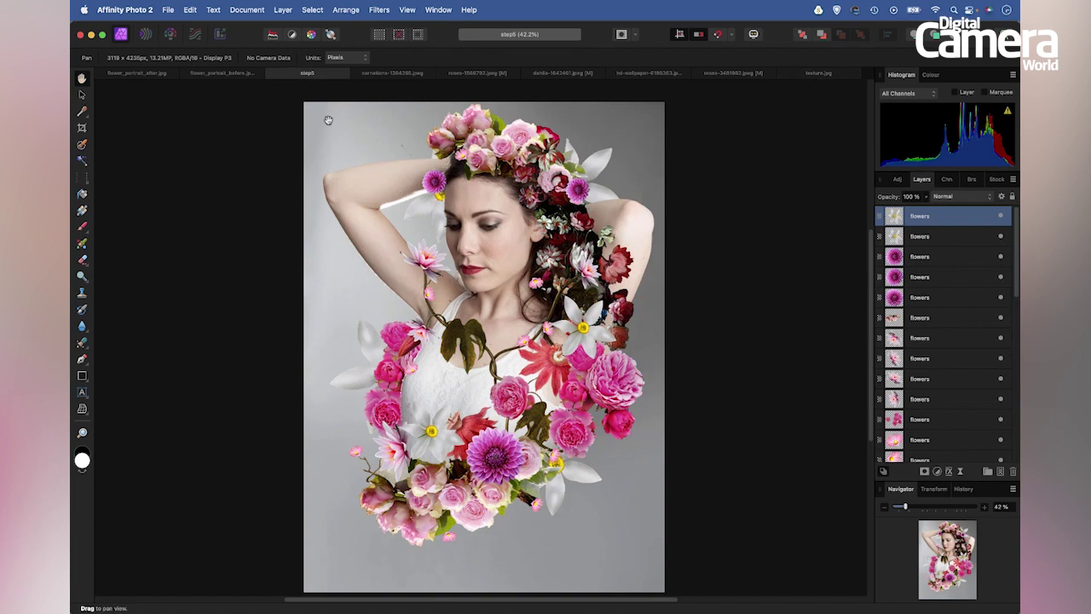
key(super+v)
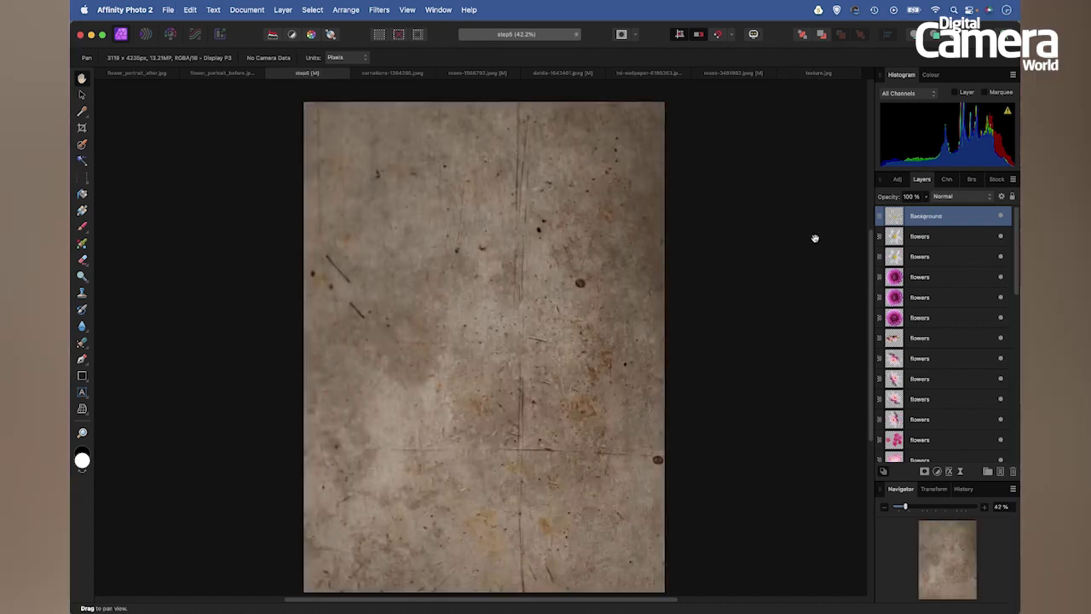
click(957, 196)
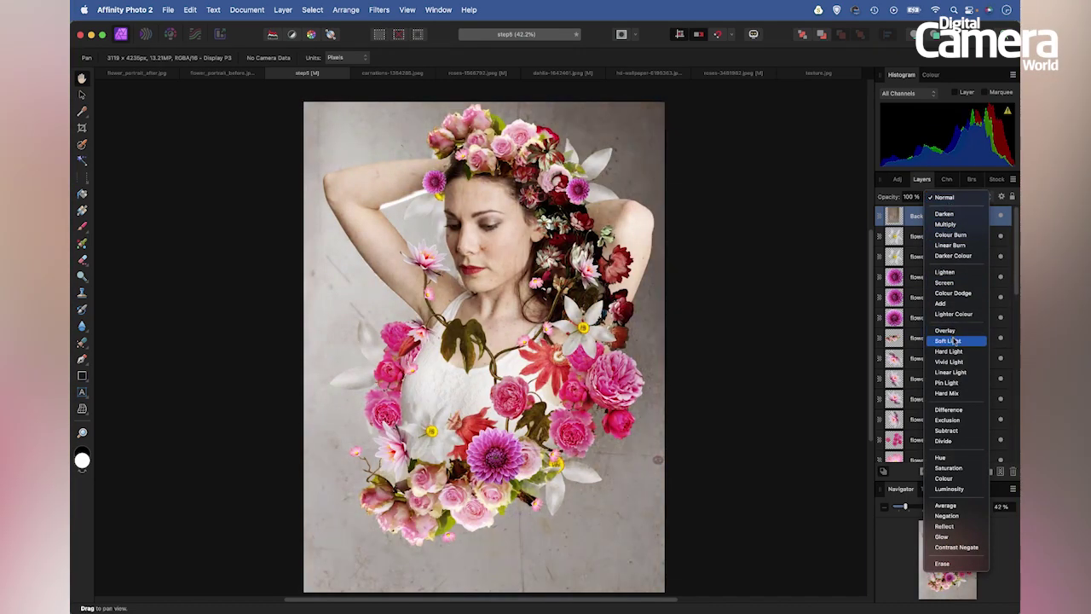
click(948, 341)
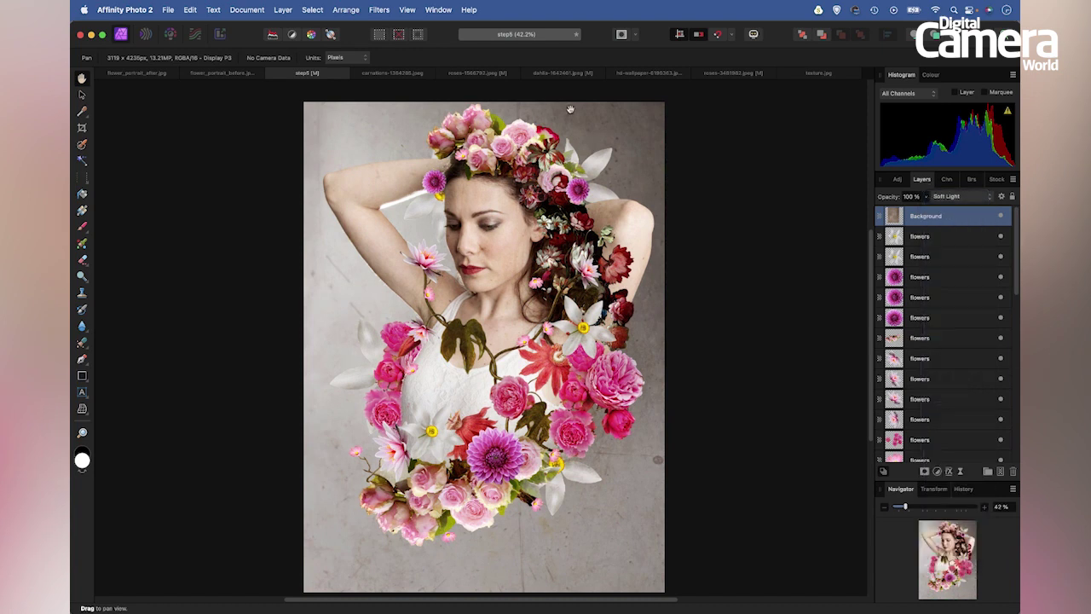
Reposition the texture layer over the canvas with the Move tool, then hide it.
mouse_move(597, 142)
mouse_down()
mouse_move(580, 131)
mouse_move(592, 134)
mouse_up()
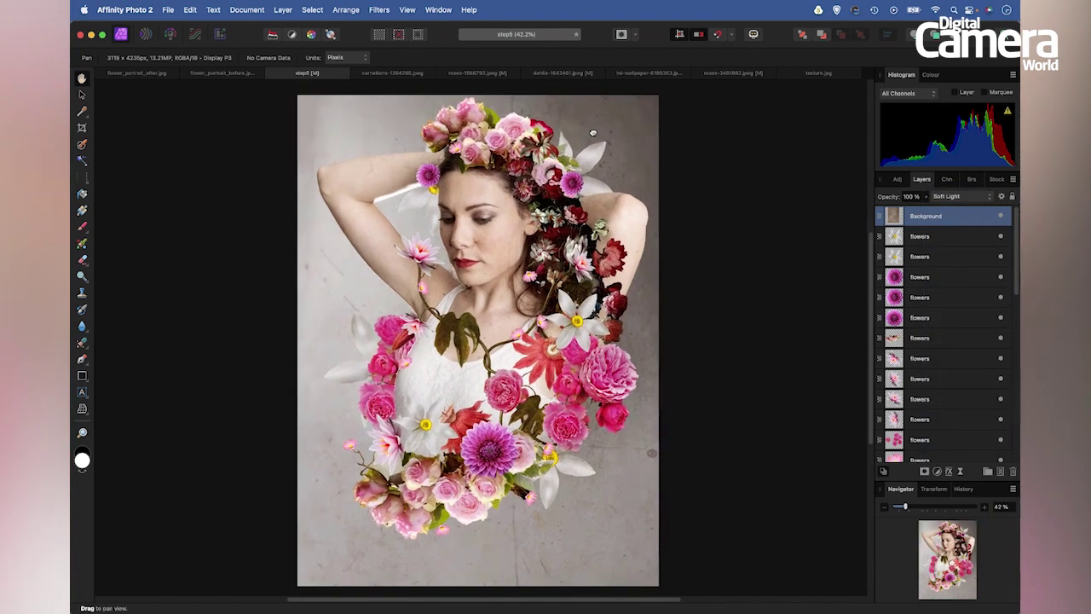
key(v)
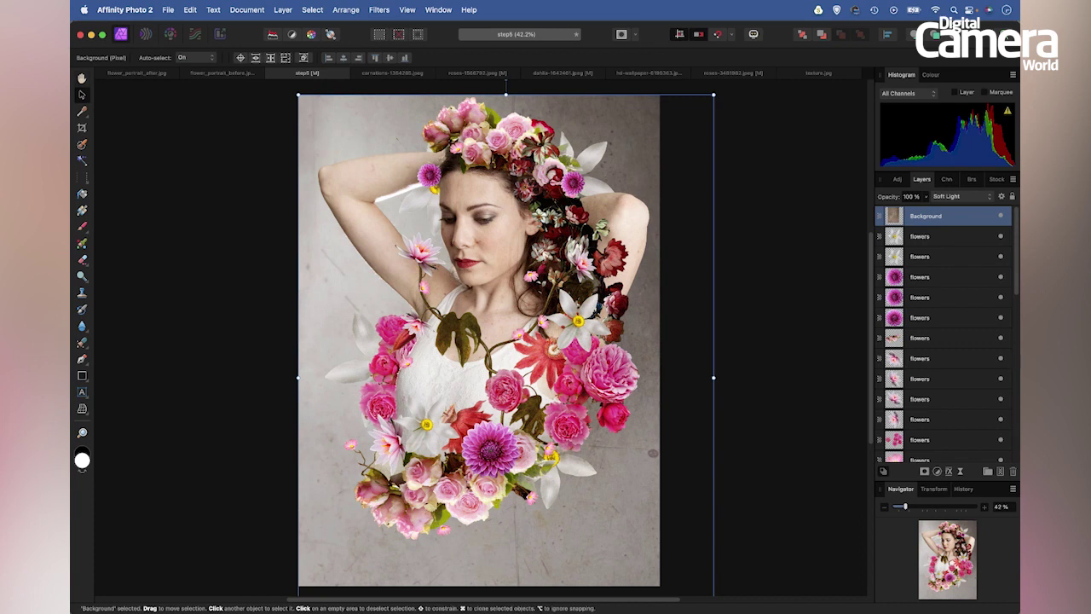
drag(624, 139, 610, 110)
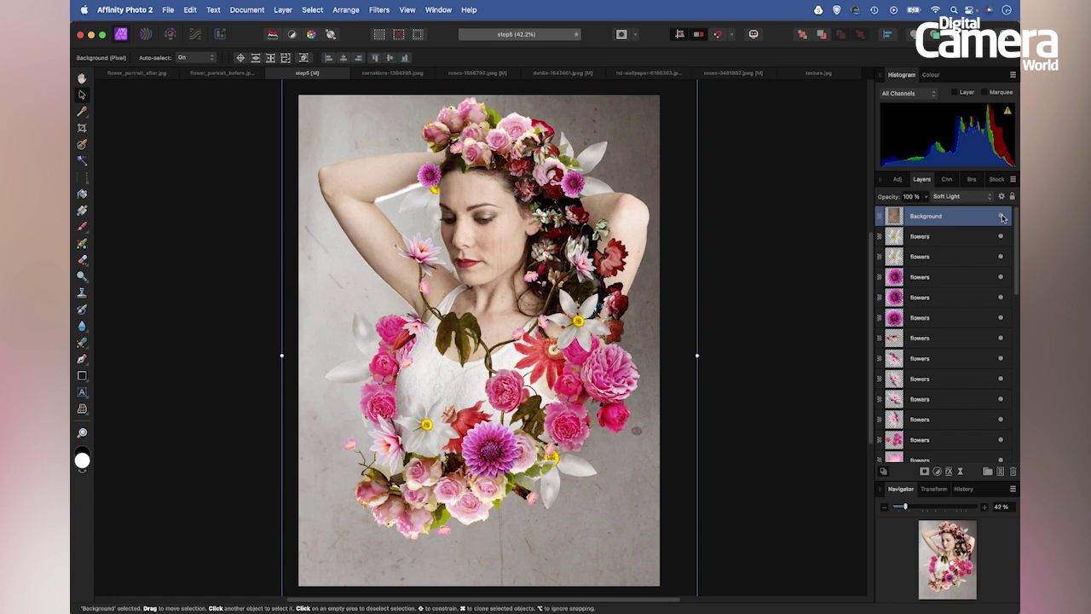
click(1001, 216)
click(953, 238)
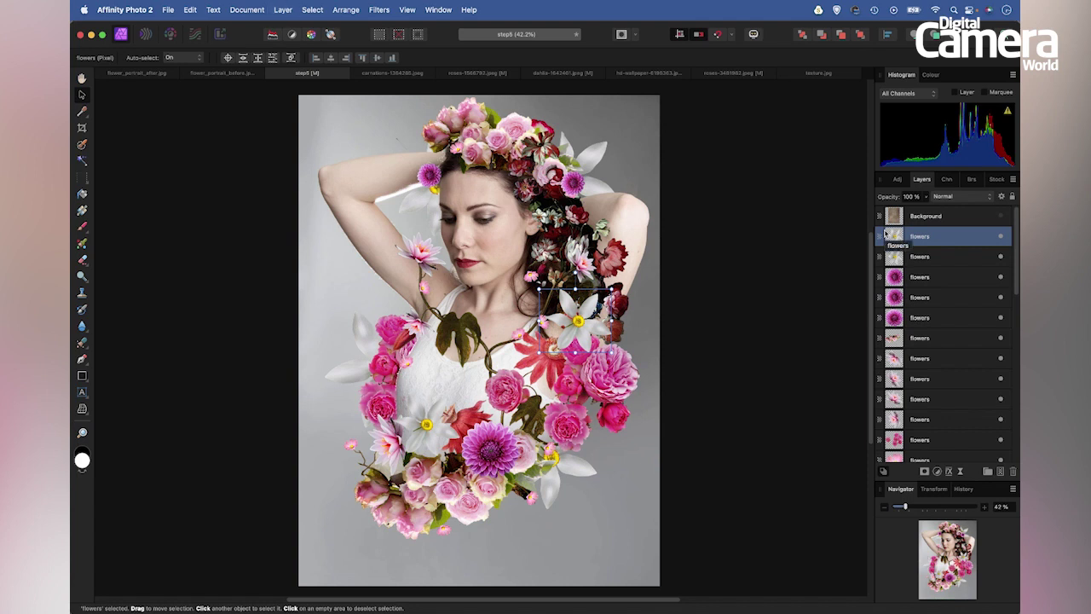
Merge the visible image into a new layer and start a Depth Of Field Blur on it.
key(super+shift+n)
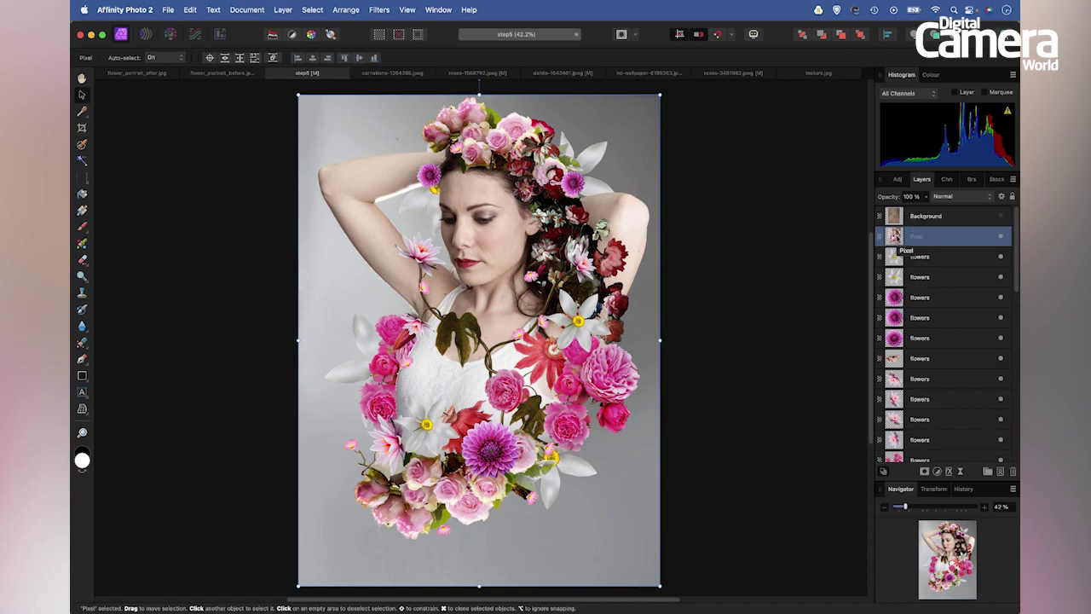
click(384, 8)
mouse_move(424, 29)
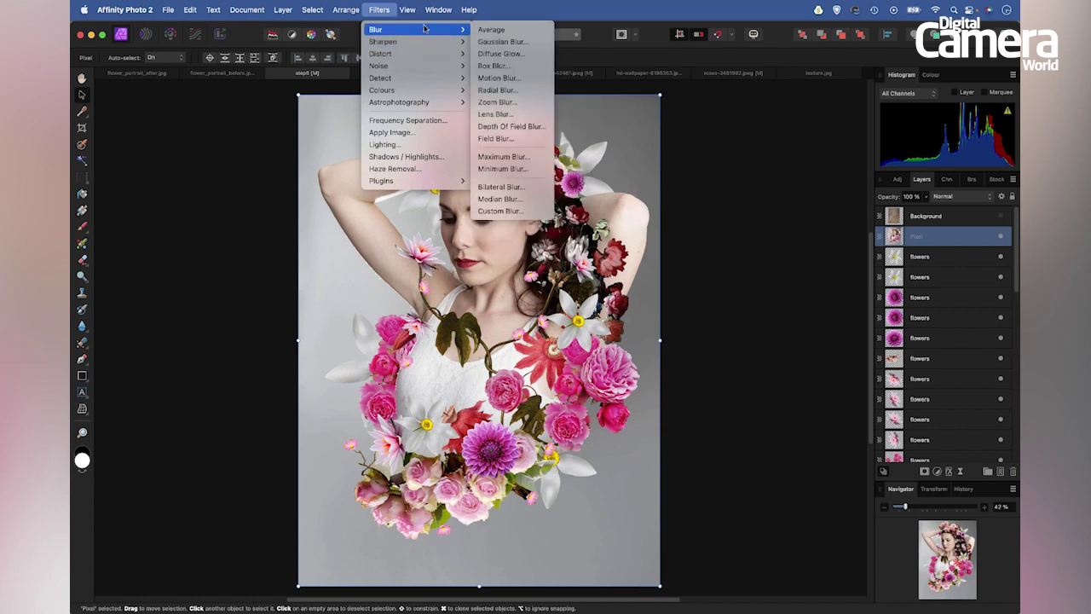
click(524, 128)
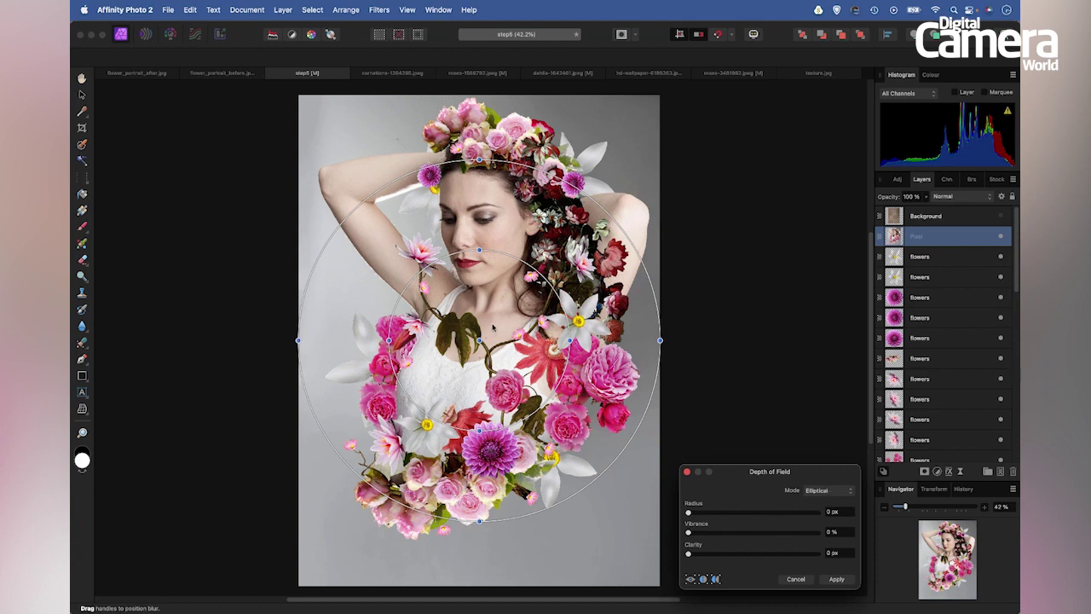
Shape the sharp focus area into a tall oval on the face and apply a 23 px blur.
drag(480, 341, 483, 259)
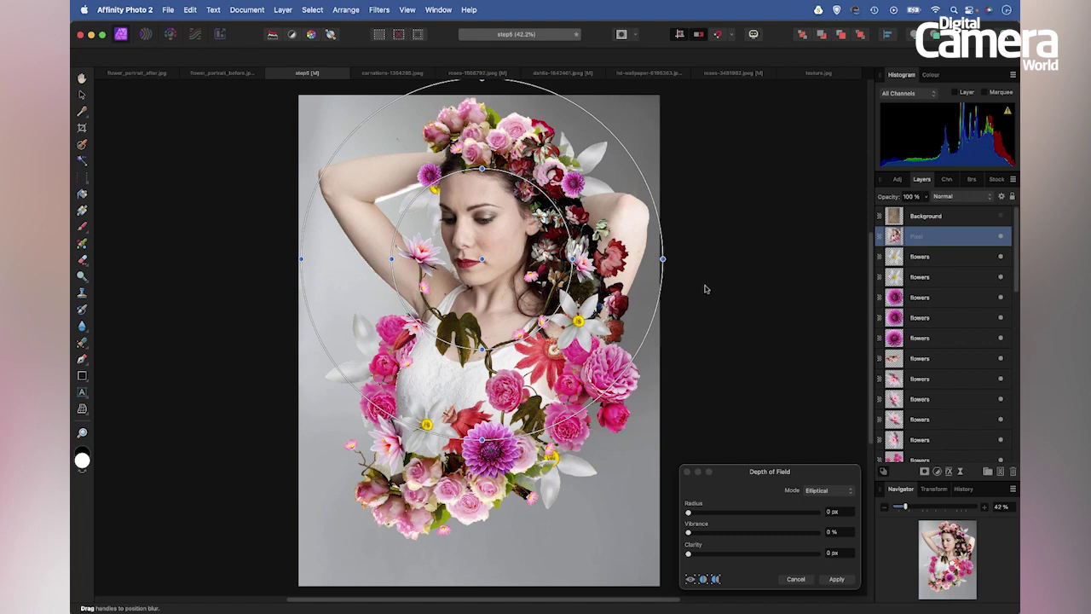
drag(689, 512, 743, 512)
drag(481, 440, 484, 521)
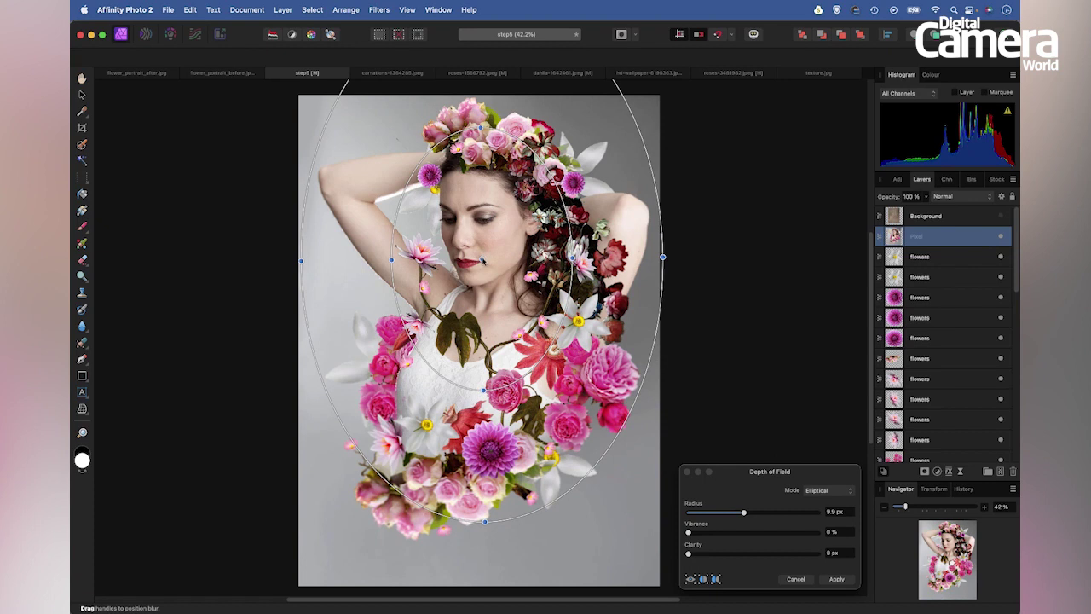
drag(482, 258, 476, 281)
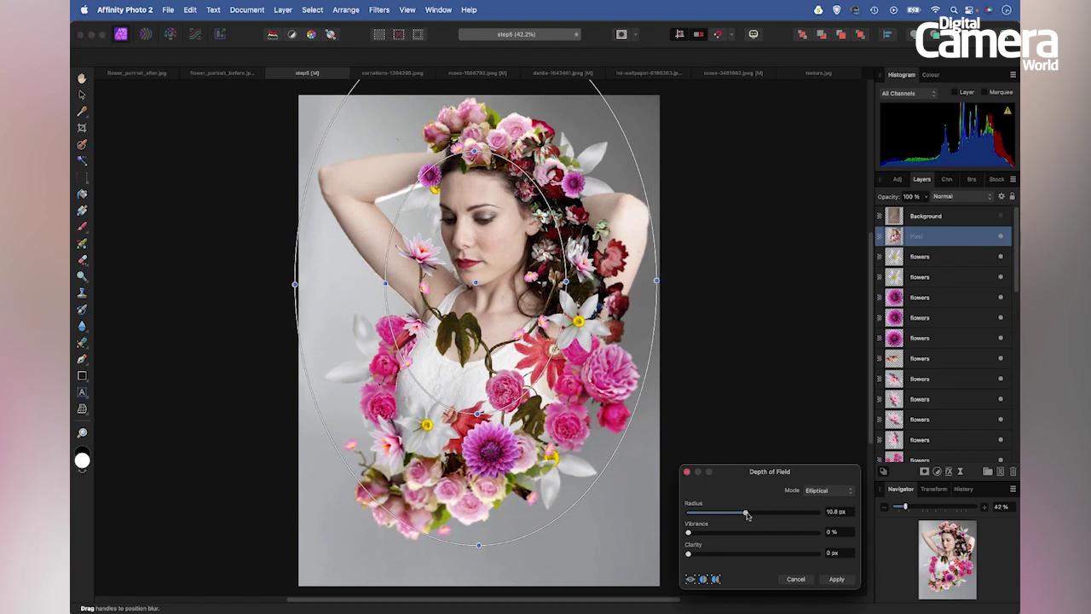
drag(745, 514, 763, 516)
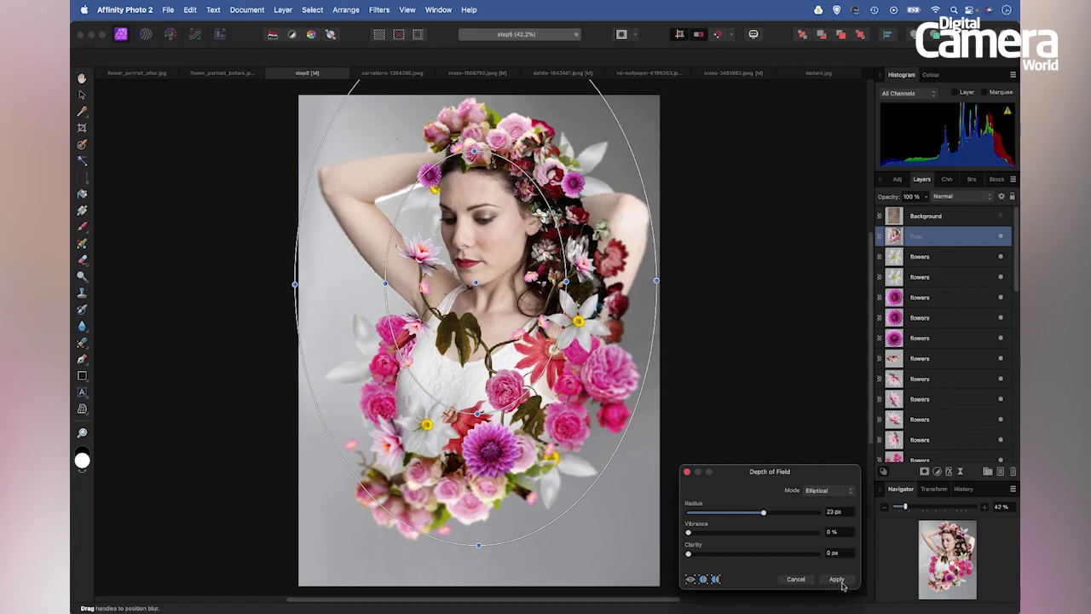
click(837, 580)
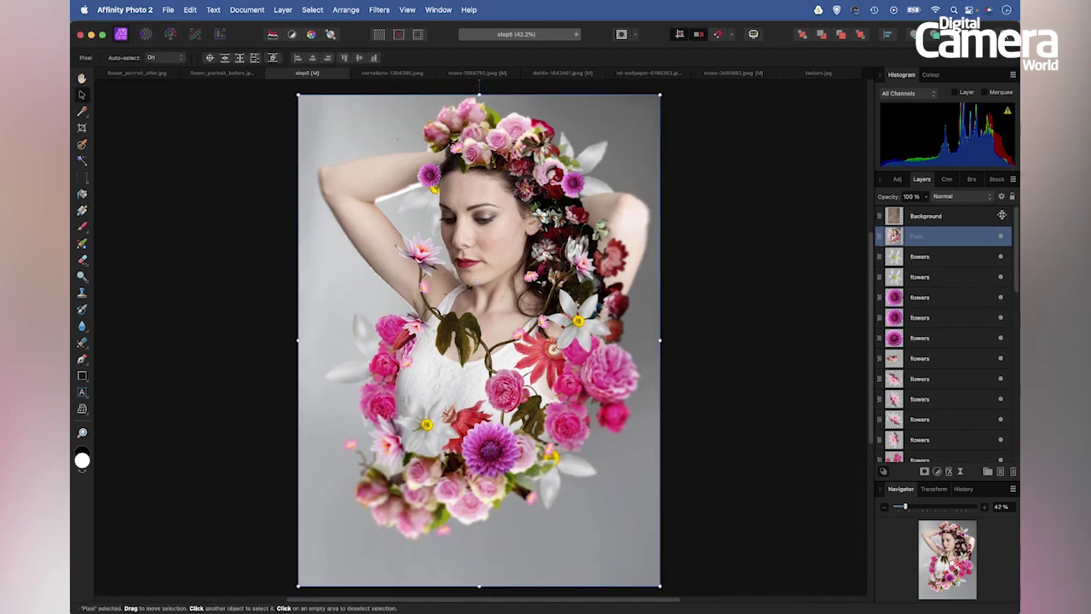
Show the texture layer again and add a Tritanope (Simulate) LUT adjustment.
click(962, 218)
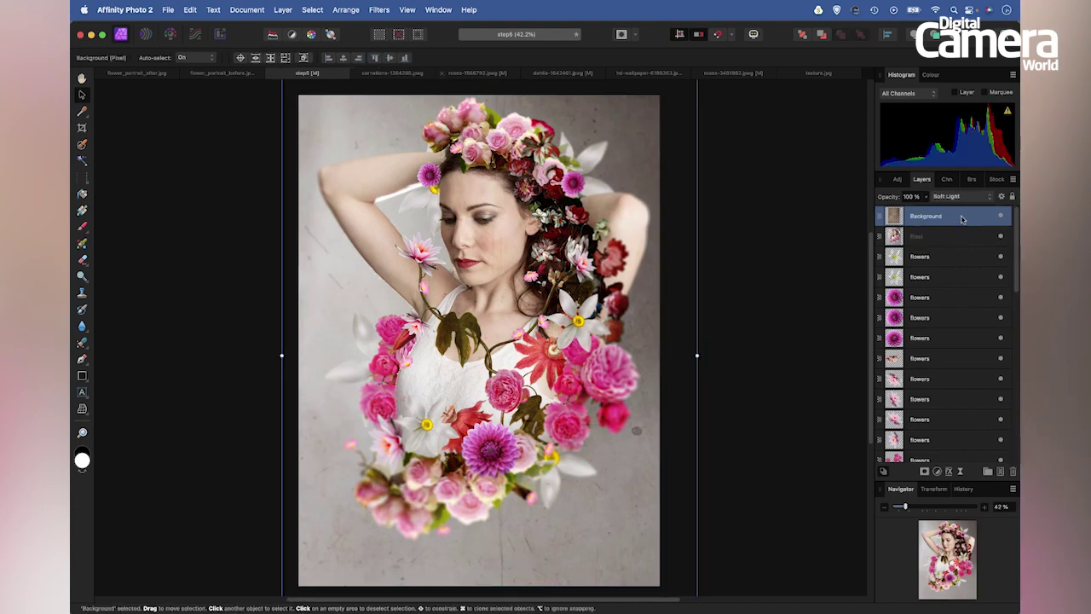
click(895, 180)
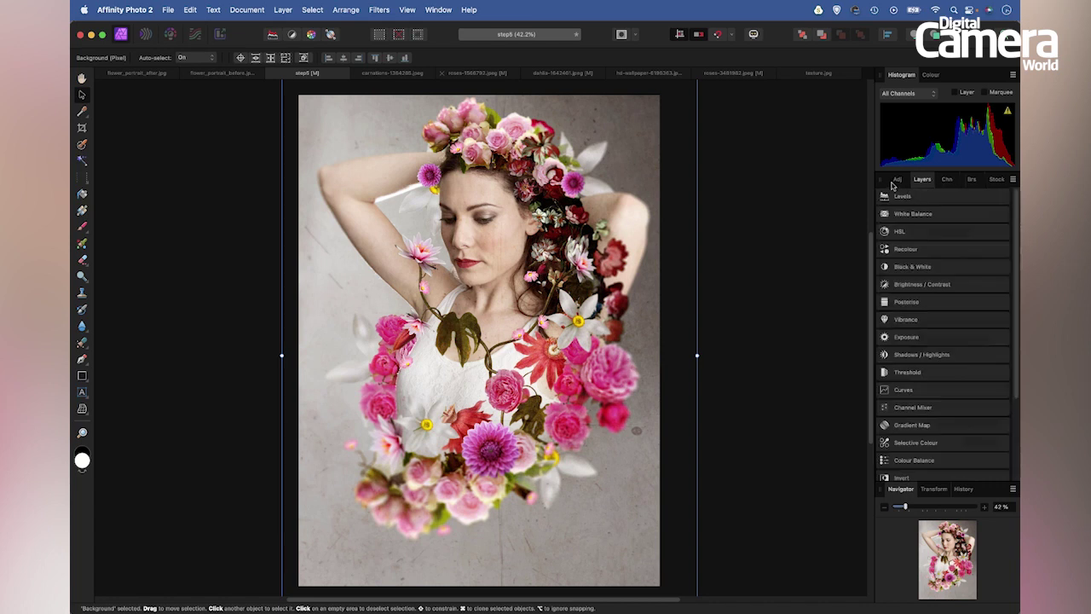
scroll(901, 388, down, 3)
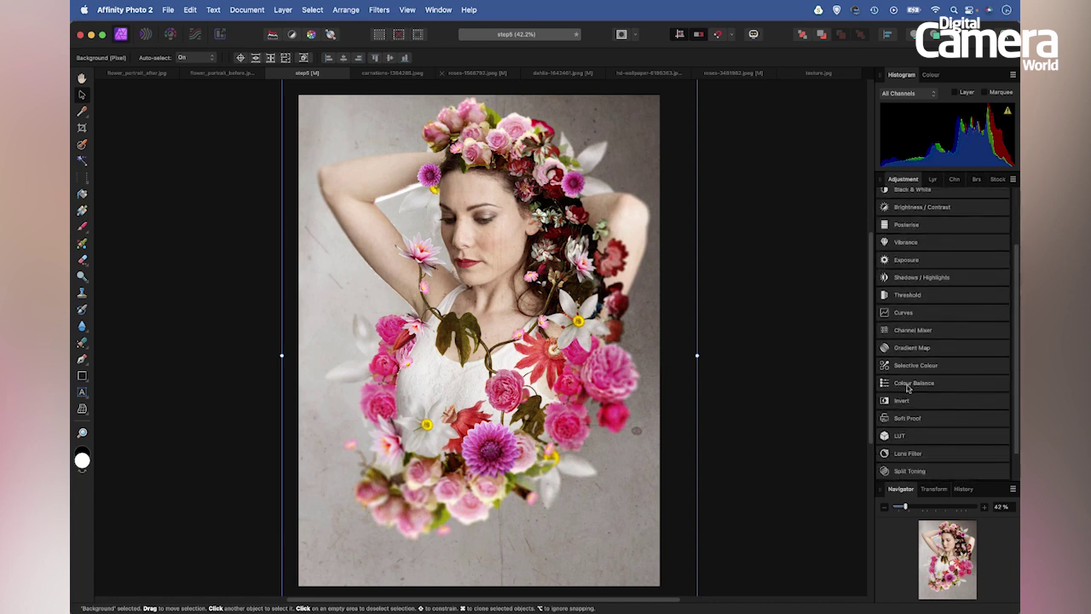
mouse_move(900, 444)
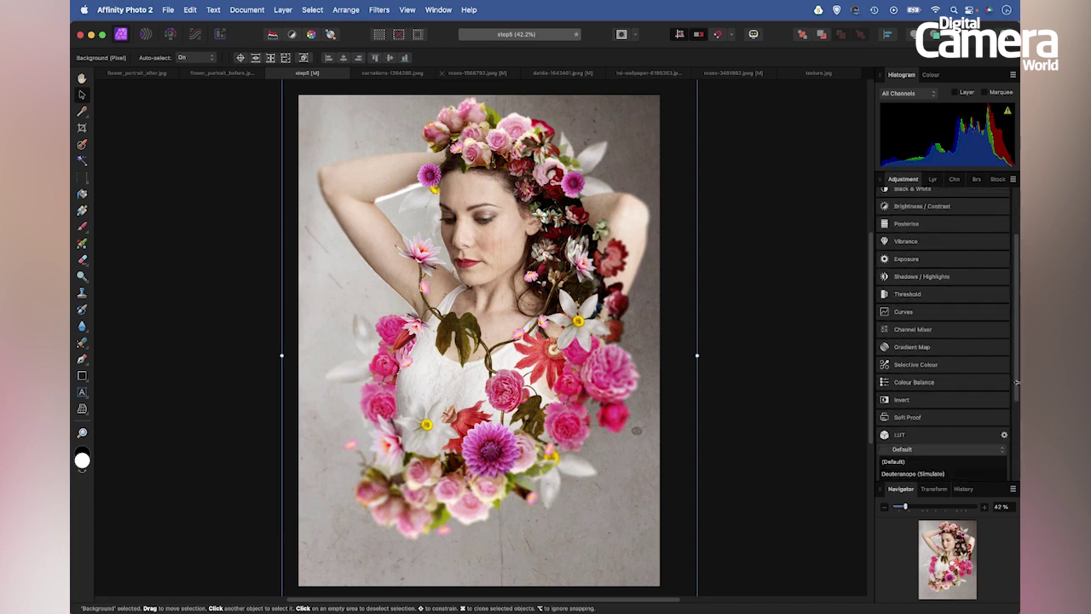
scroll(1018, 385, down, 5)
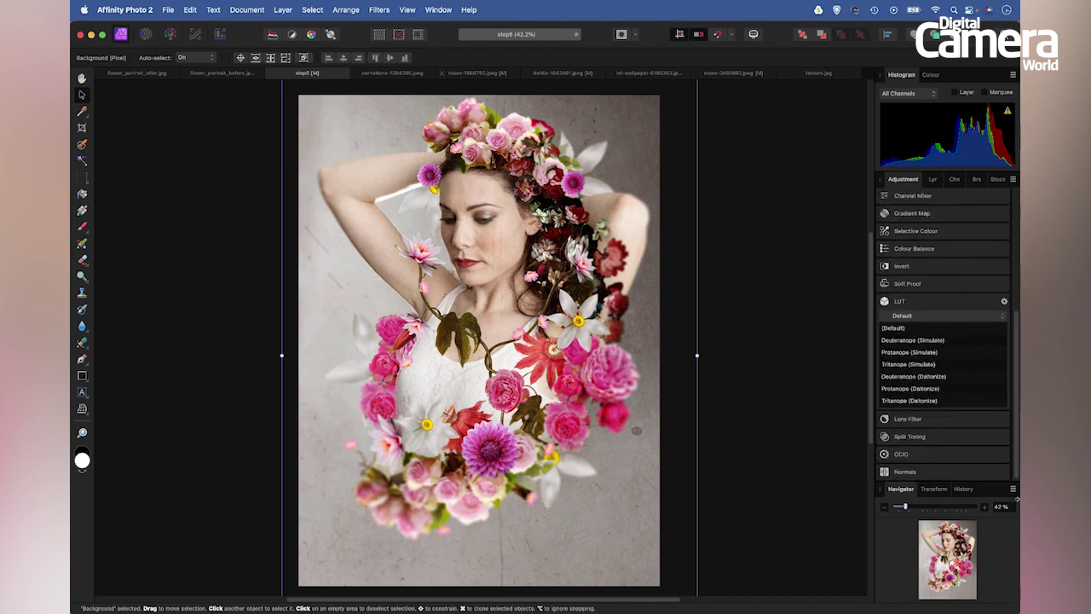
click(897, 368)
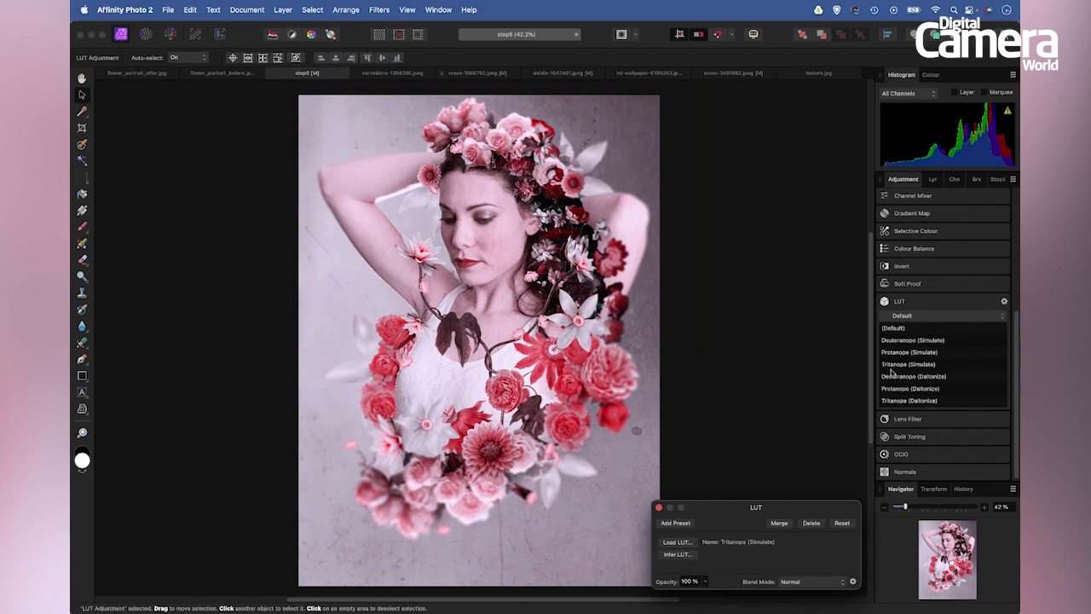
Set the LUT layer's opacity to 60% and close the LUT settings.
click(930, 180)
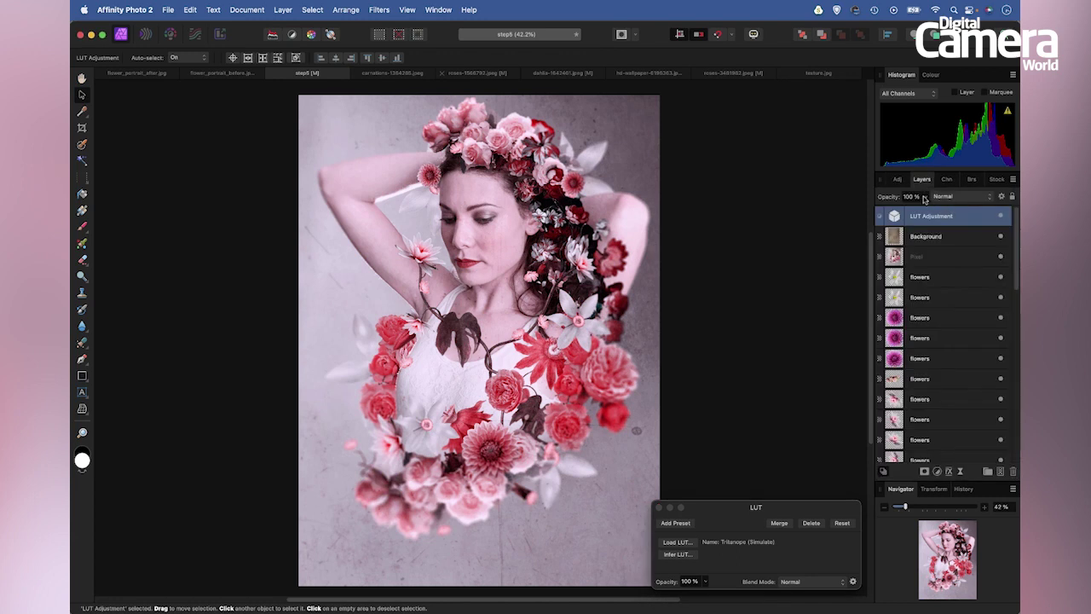
drag(924, 197, 882, 209)
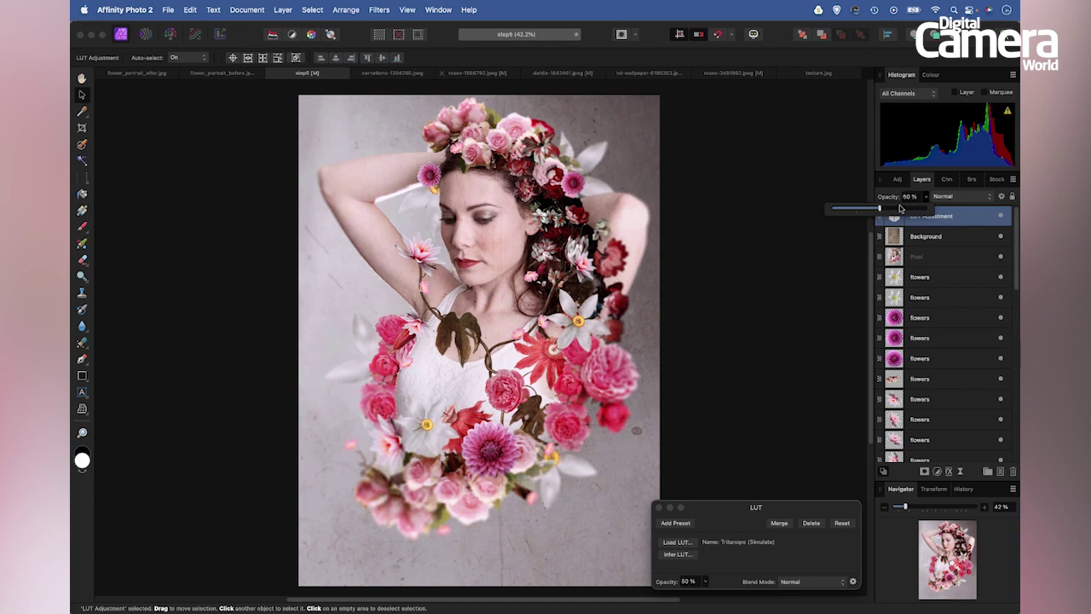
click(931, 180)
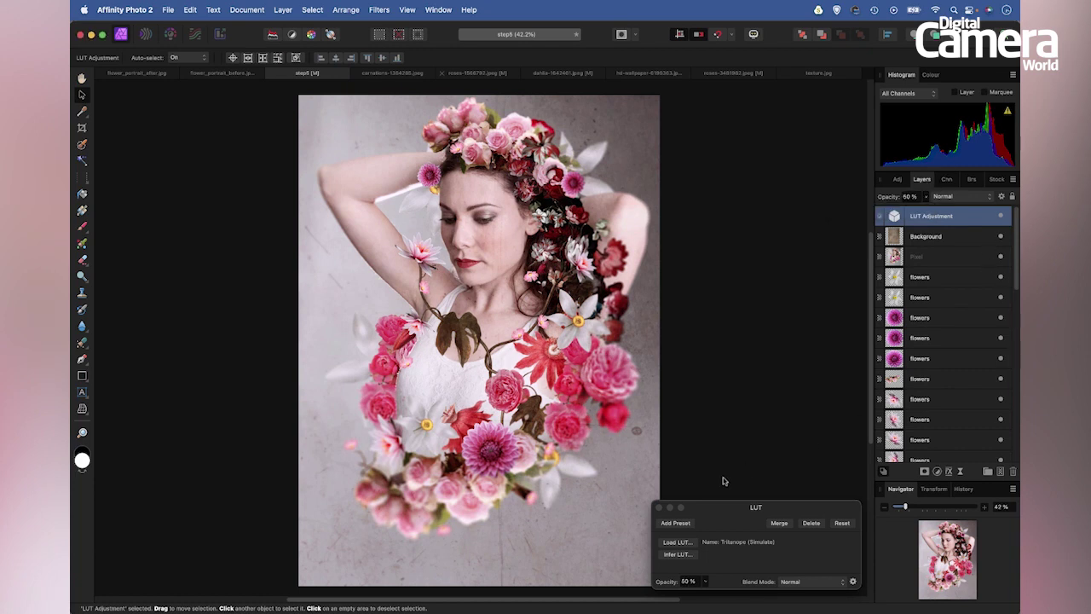
click(654, 508)
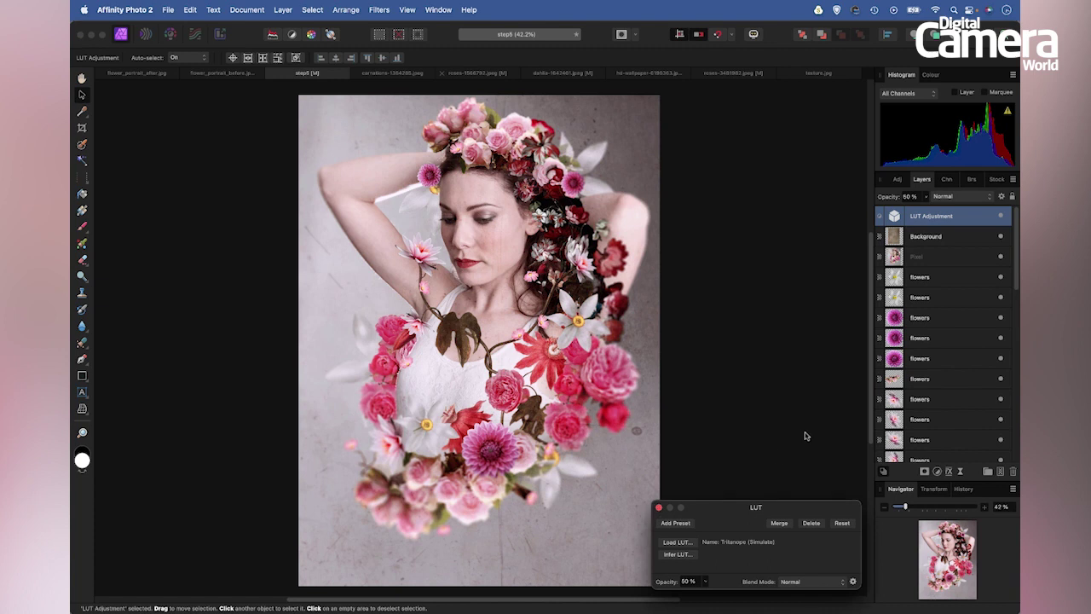
click(659, 508)
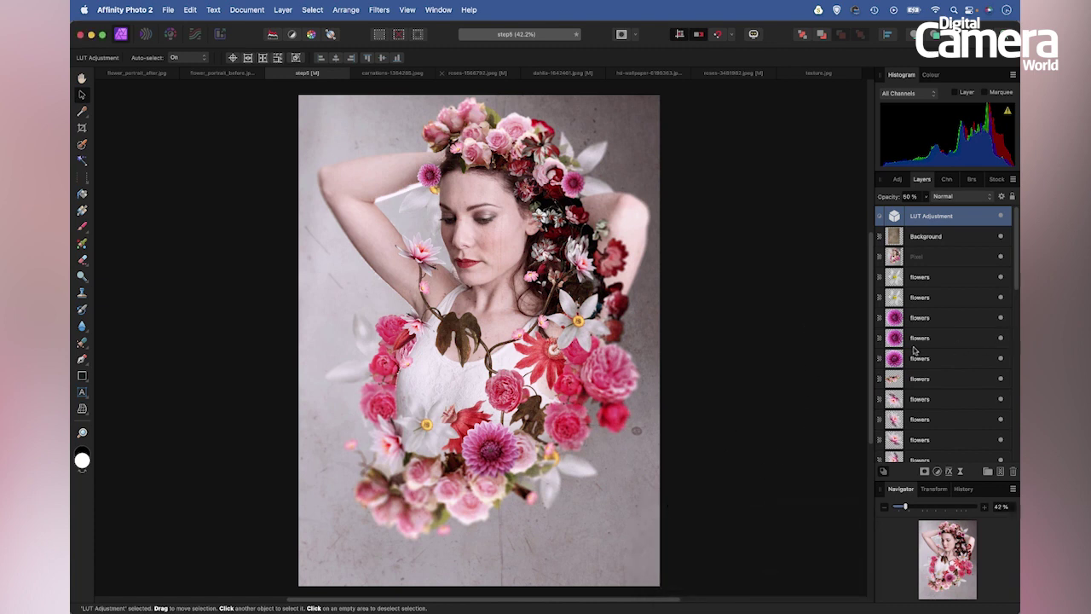